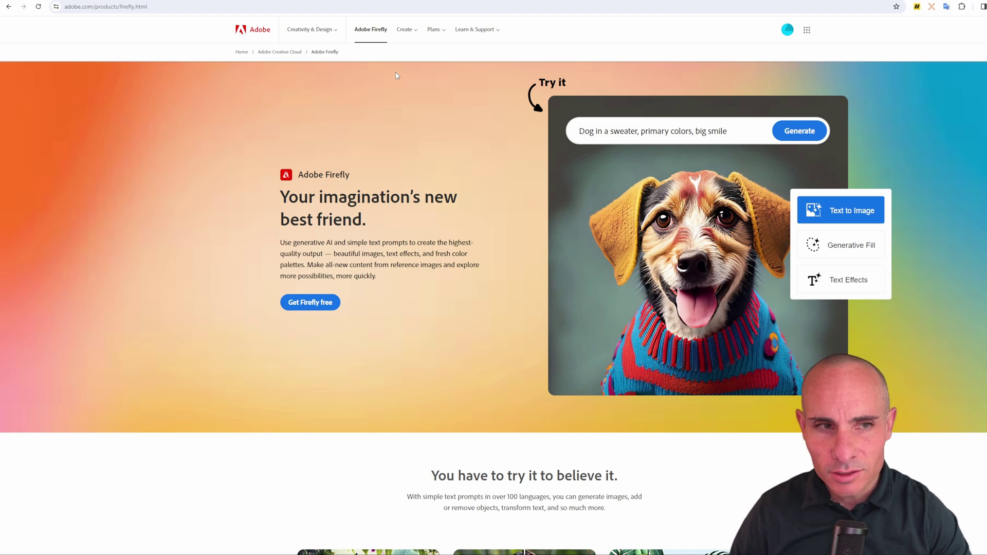
Open the Firefly web app home page and launch the Generative fill tool
{"action": "left_click", "coordinate": [315, 304]}
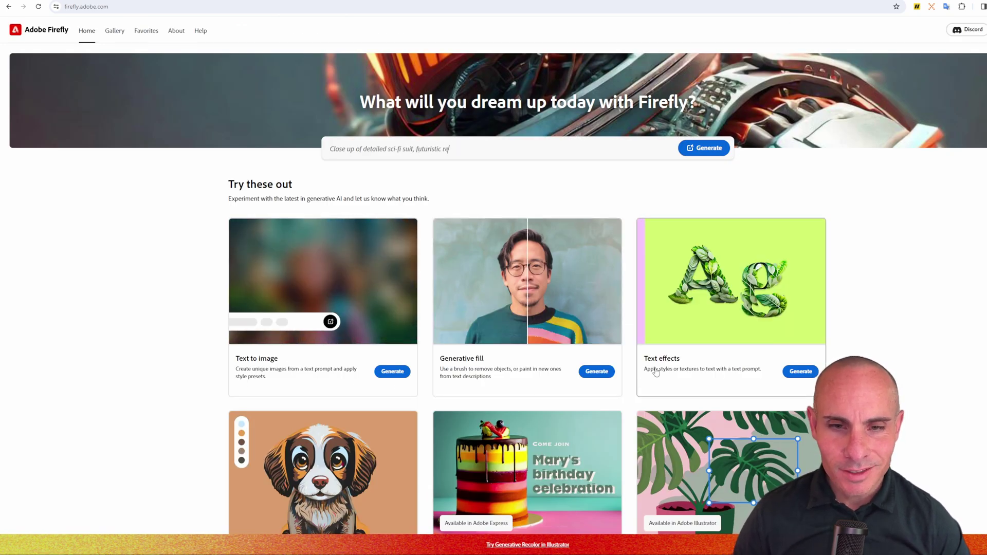
{"action": "scroll", "coordinate": [514, 378], "scroll_direction": "down", "scroll_amount": 4}
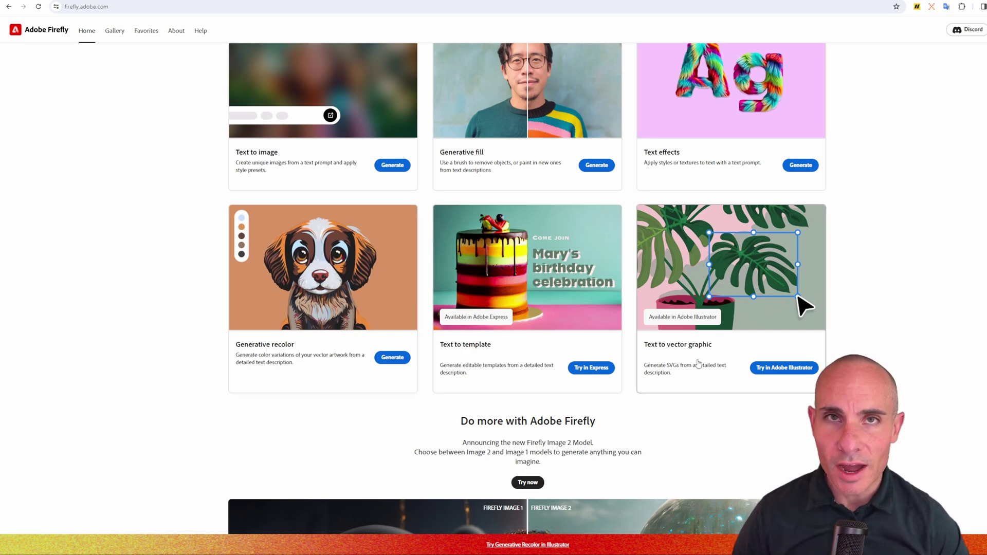
{"action": "scroll", "coordinate": [699, 364], "scroll_direction": "up", "scroll_amount": 2}
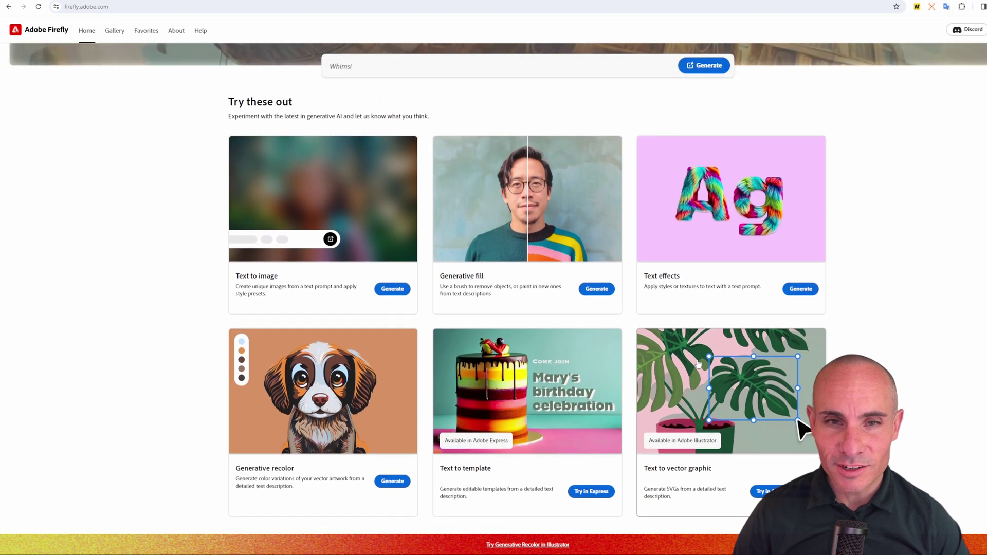
{"action": "left_click", "coordinate": [526, 196]}
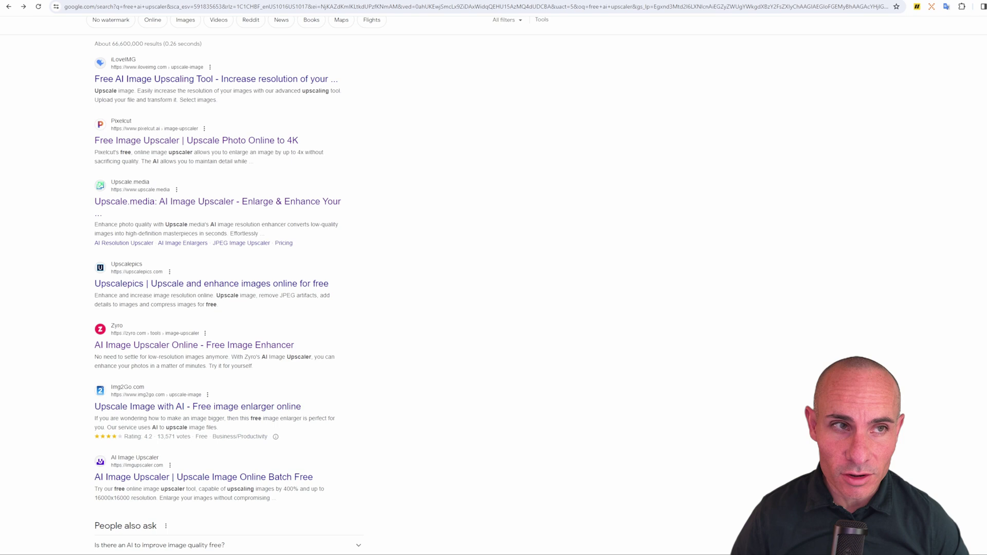
Scroll back to the top of the 'free ai upscaler' Google results
{"action": "scroll", "coordinate": [695, 219], "scroll_direction": "up", "scroll_amount": 1}
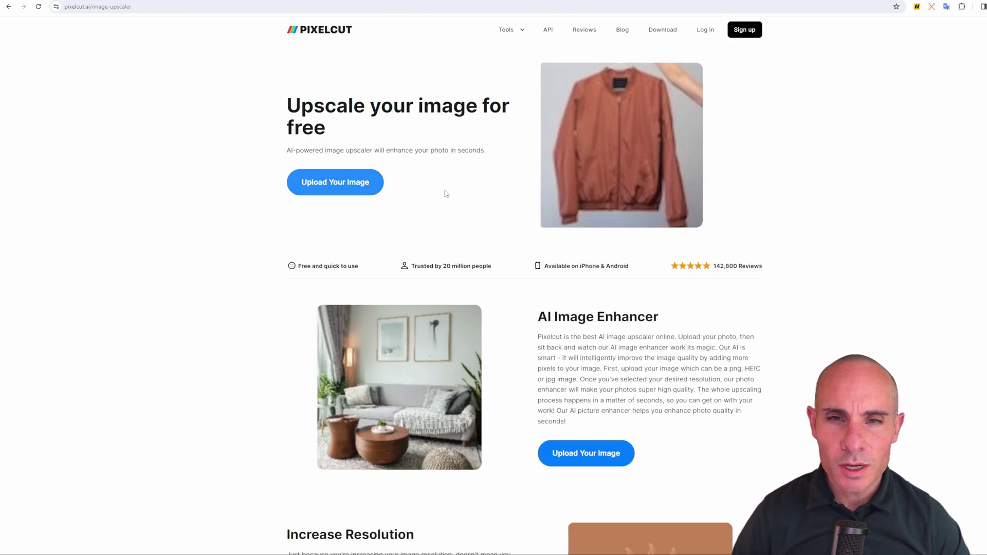
Start uploading a photo on Pixelcut's free image upscaler page
{"action": "left_click", "coordinate": [343, 186]}
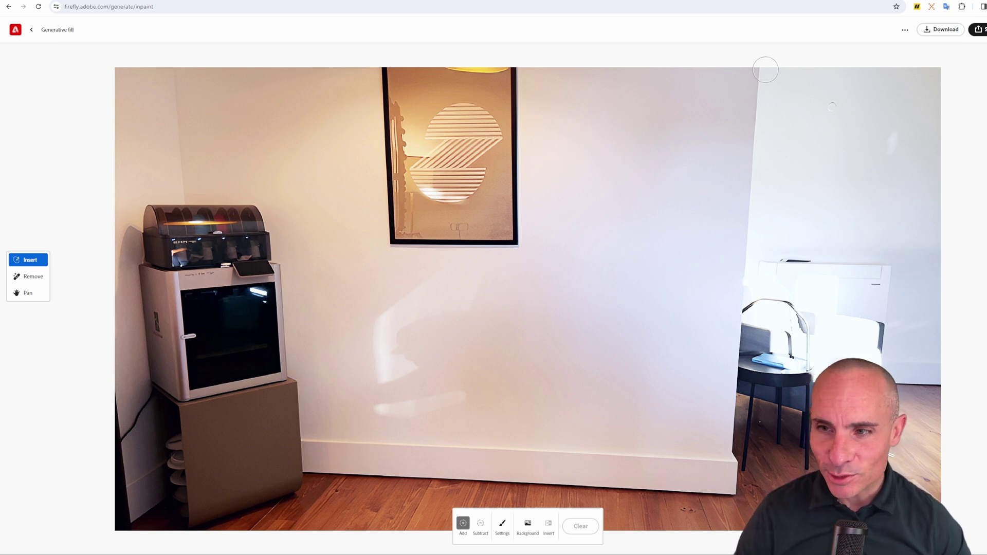
Pan the room photo into position on the canvas and select the Remove tool
{"action": "key", "text": "h"}
{"action": "left_click_drag", "start_coordinate": [444, 358], "coordinate": [435, 362]}
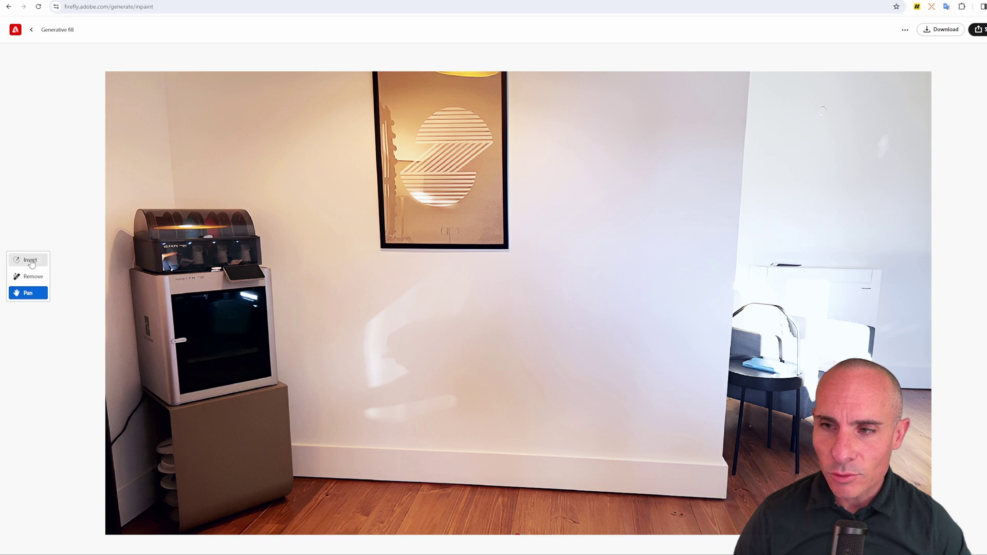
{"action": "mouse_move", "coordinate": [556, 340]}
{"action": "left_mouse_down"}
{"action": "mouse_move", "coordinate": [542, 301]}
{"action": "mouse_move", "coordinate": [591, 393]}
{"action": "mouse_move", "coordinate": [664, 289]}
{"action": "mouse_move", "coordinate": [585, 299]}
{"action": "mouse_move", "coordinate": [570, 334]}
{"action": "left_mouse_up"}
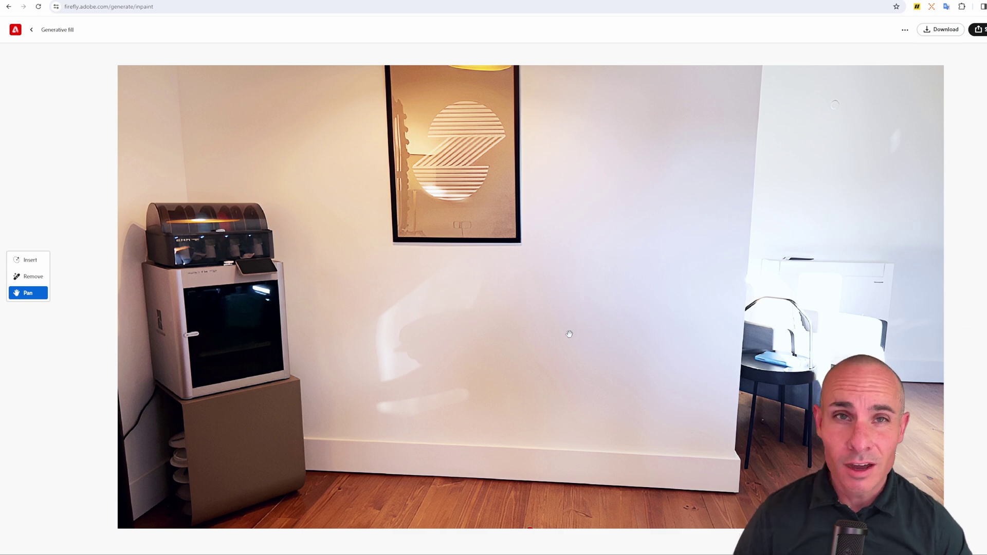
{"action": "left_click", "coordinate": [42, 280]}
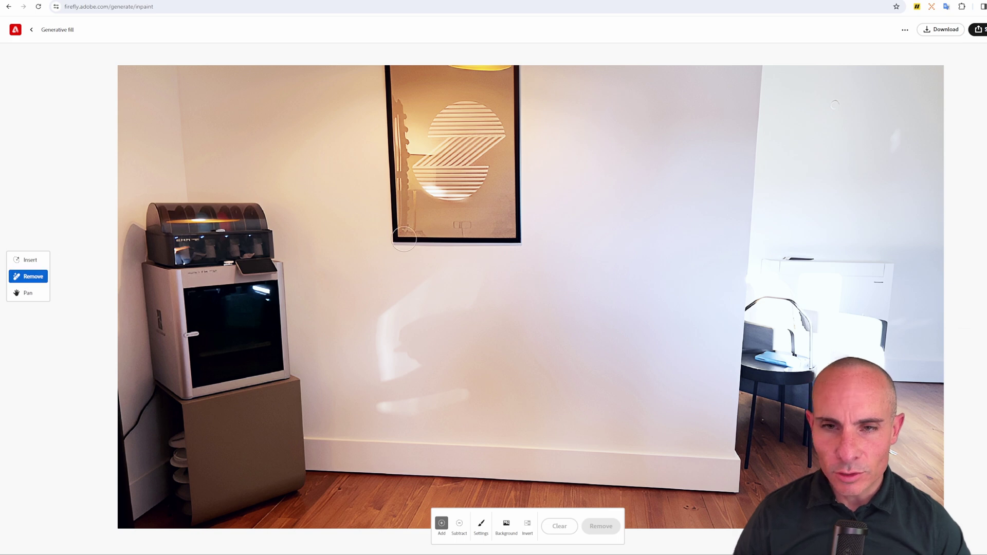
Erase the framed poster with Remove and keep the third fill variation, without the light spot
{"action": "mouse_move", "coordinate": [399, 238]}
{"action": "left_mouse_down"}
{"action": "mouse_move", "coordinate": [515, 242]}
{"action": "mouse_move", "coordinate": [520, 69]}
{"action": "mouse_move", "coordinate": [381, 68]}
{"action": "mouse_move", "coordinate": [390, 73]}
{"action": "mouse_move", "coordinate": [397, 230]}
{"action": "mouse_move", "coordinate": [511, 225]}
{"action": "mouse_move", "coordinate": [508, 186]}
{"action": "mouse_move", "coordinate": [458, 83]}
{"action": "mouse_move", "coordinate": [404, 86]}
{"action": "mouse_move", "coordinate": [412, 199]}
{"action": "mouse_move", "coordinate": [492, 205]}
{"action": "mouse_move", "coordinate": [490, 91]}
{"action": "mouse_move", "coordinate": [413, 100]}
{"action": "mouse_move", "coordinate": [428, 146]}
{"action": "mouse_move", "coordinate": [438, 107]}
{"action": "mouse_move", "coordinate": [458, 176]}
{"action": "mouse_move", "coordinate": [473, 109]}
{"action": "mouse_move", "coordinate": [474, 198]}
{"action": "mouse_move", "coordinate": [482, 123]}
{"action": "left_mouse_up"}
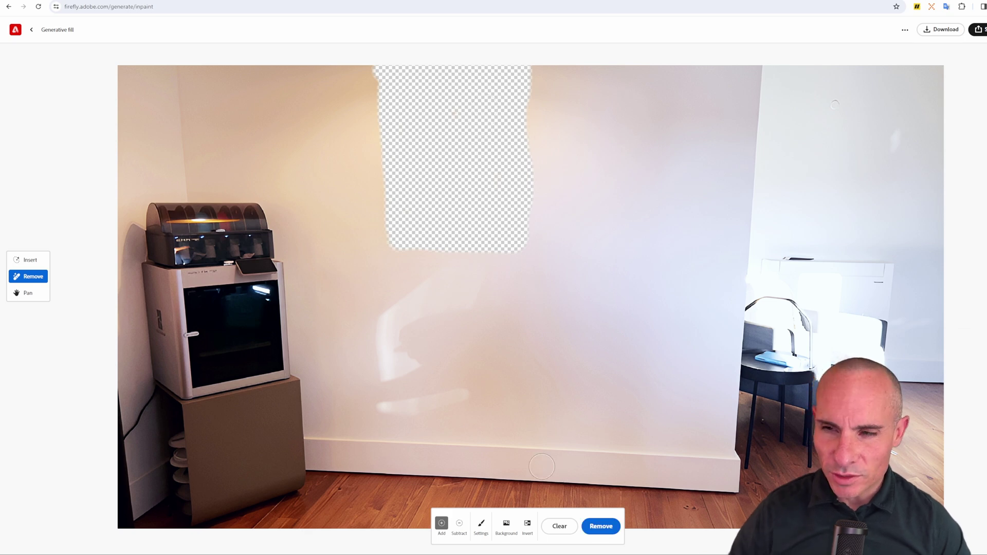
{"action": "left_click", "coordinate": [605, 531]}
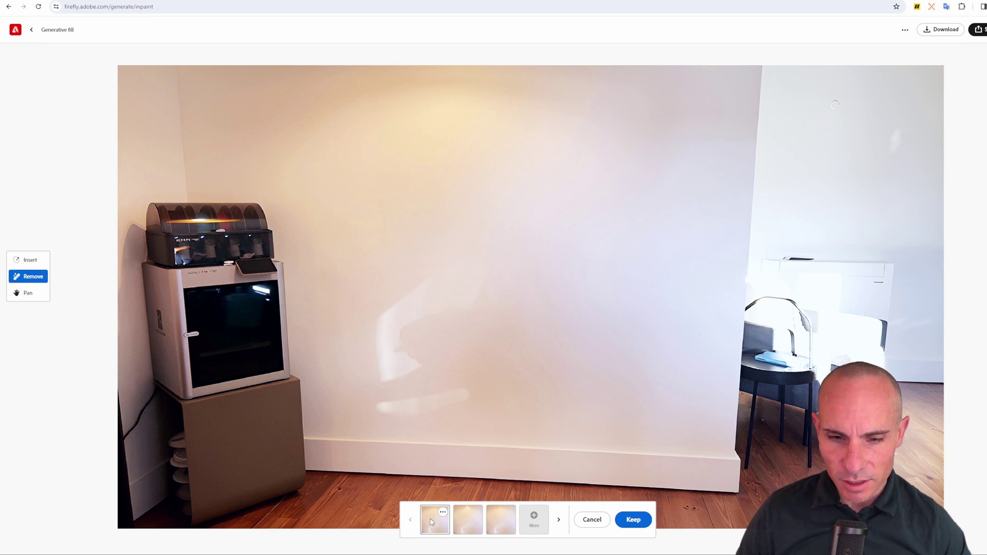
{"action": "left_click", "coordinate": [471, 523]}
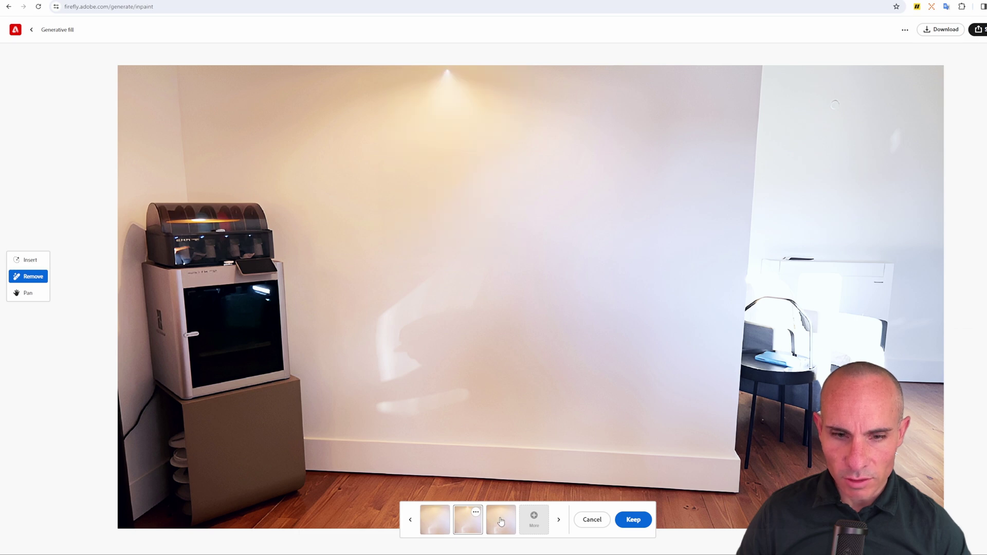
{"action": "left_click", "coordinate": [503, 520]}
{"action": "left_click", "coordinate": [461, 525]}
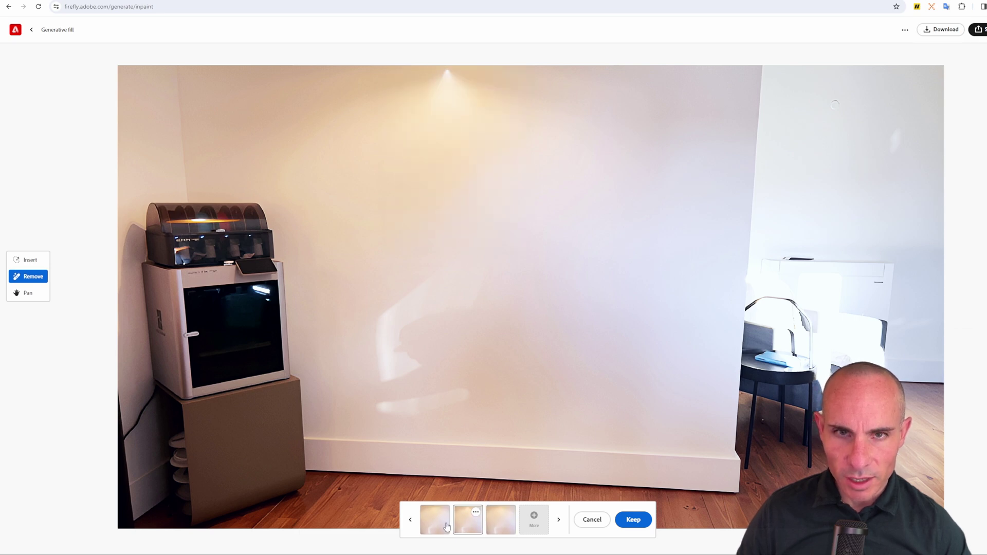
{"action": "left_click", "coordinate": [442, 527]}
{"action": "left_click", "coordinate": [474, 525]}
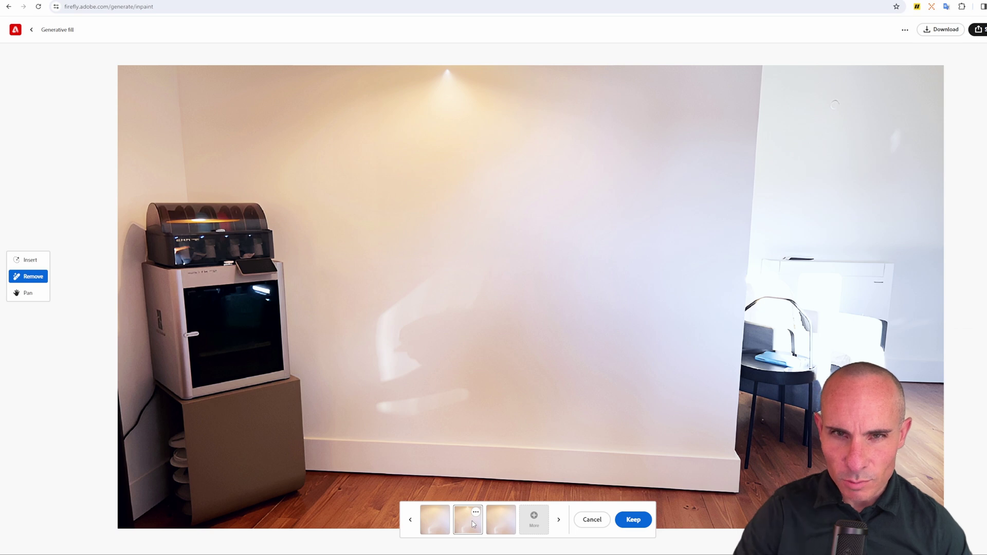
{"action": "left_click", "coordinate": [505, 528]}
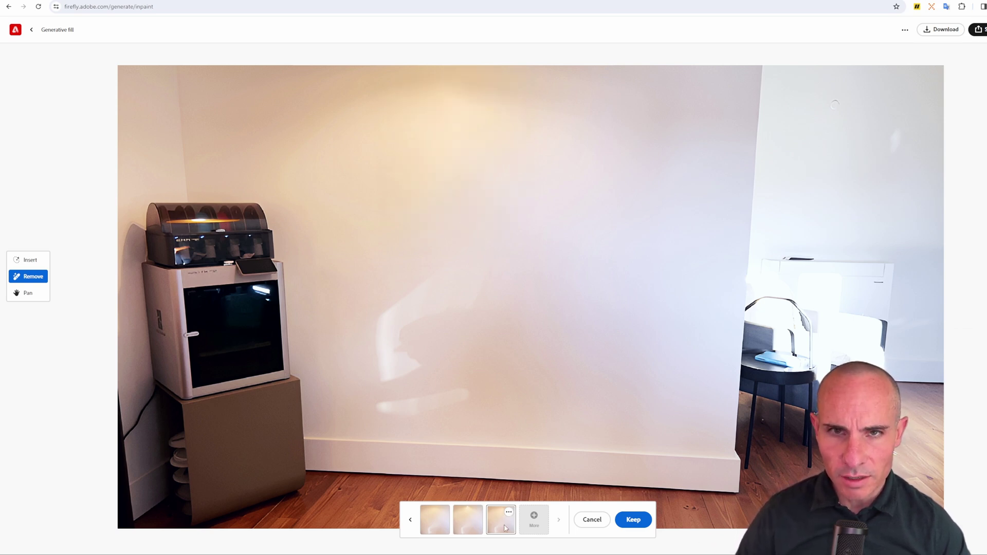
{"action": "left_click", "coordinate": [634, 520]}
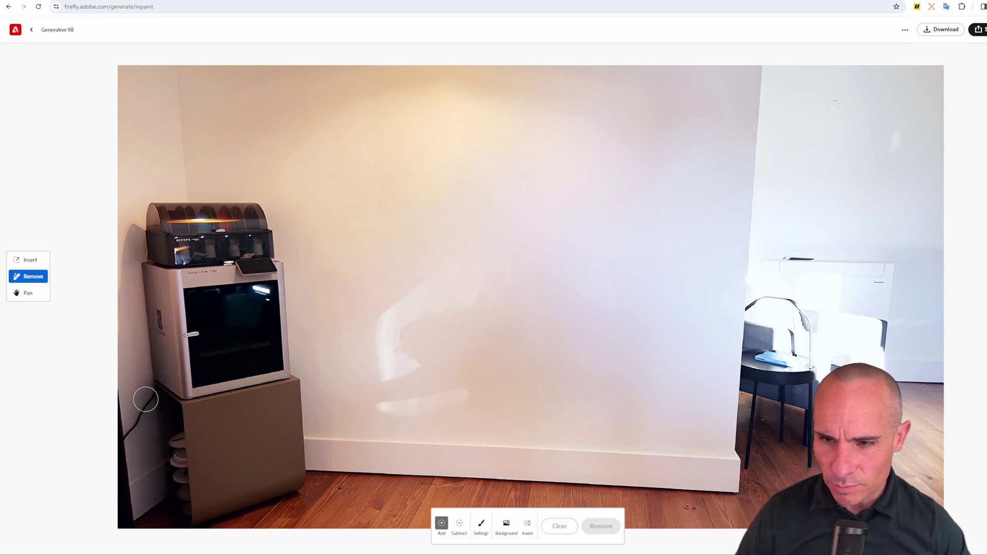
Mask the cable beside the printer stand and generate Remove fills for it
{"action": "mouse_move", "coordinate": [147, 395]}
{"action": "left_mouse_down"}
{"action": "mouse_move", "coordinate": [122, 447]}
{"action": "mouse_move", "coordinate": [126, 529]}
{"action": "left_mouse_up"}
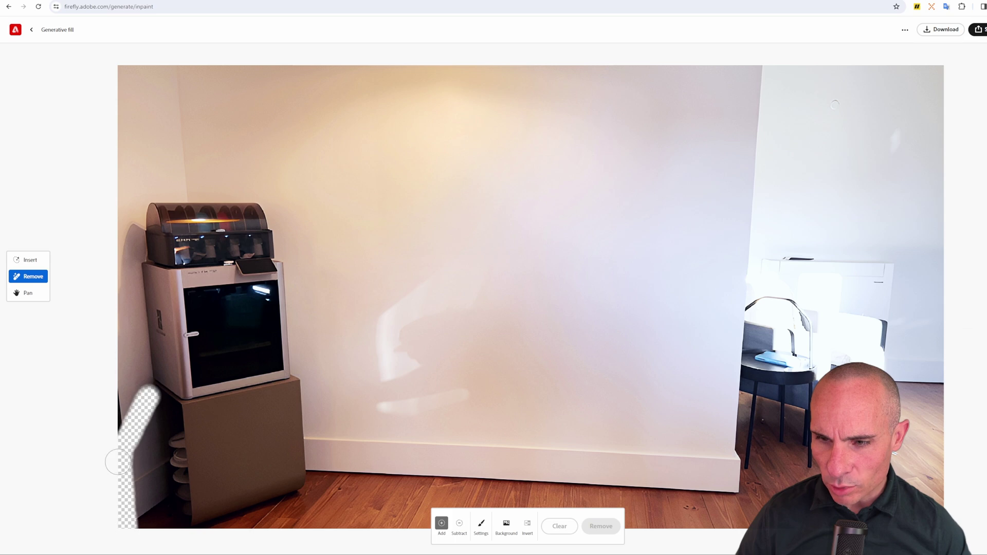
{"action": "mouse_move", "coordinate": [112, 411]}
{"action": "left_mouse_down"}
{"action": "mouse_move", "coordinate": [108, 380]}
{"action": "mouse_move", "coordinate": [111, 394]}
{"action": "left_mouse_up"}
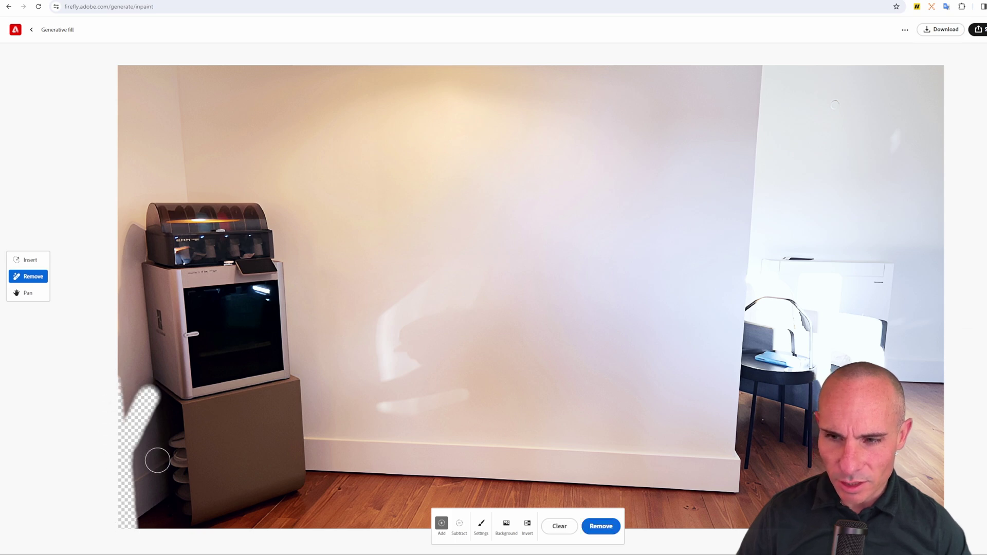
{"action": "left_click", "coordinate": [601, 526]}
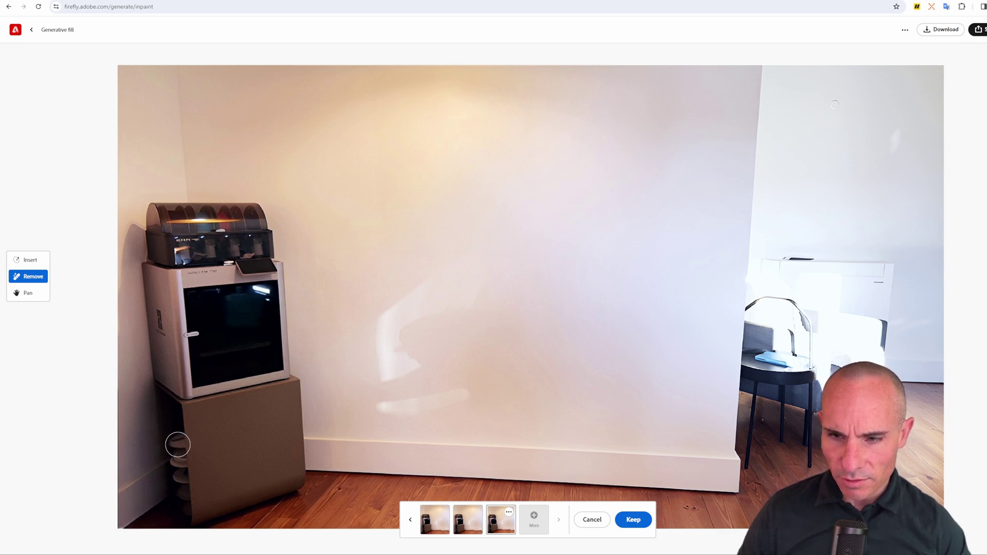
Keep the cable-free result, then erase and keep the lower left corner clutter removal
{"action": "left_click", "coordinate": [646, 529]}
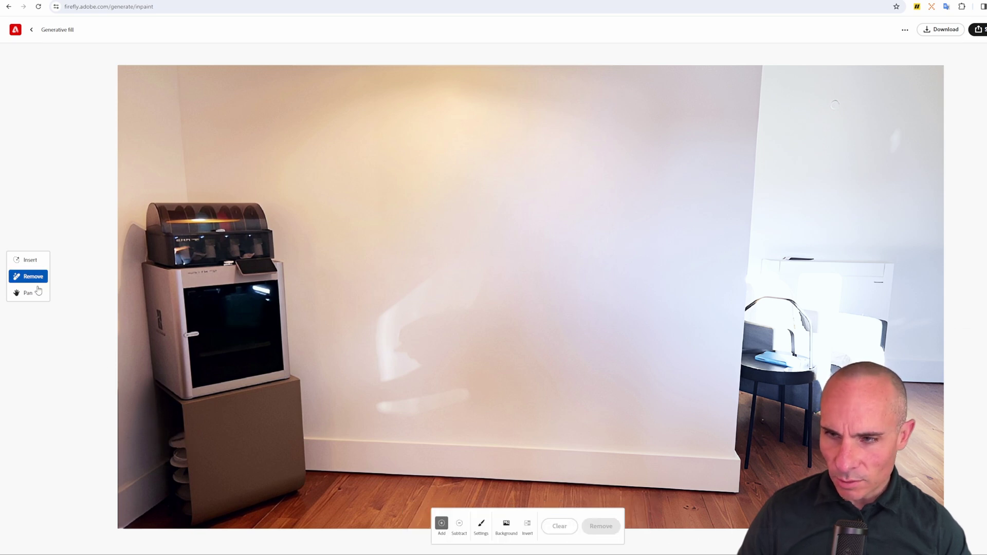
{"action": "left_click_drag", "start_coordinate": [178, 439], "coordinate": [180, 517]}
{"action": "left_click", "coordinate": [601, 526]}
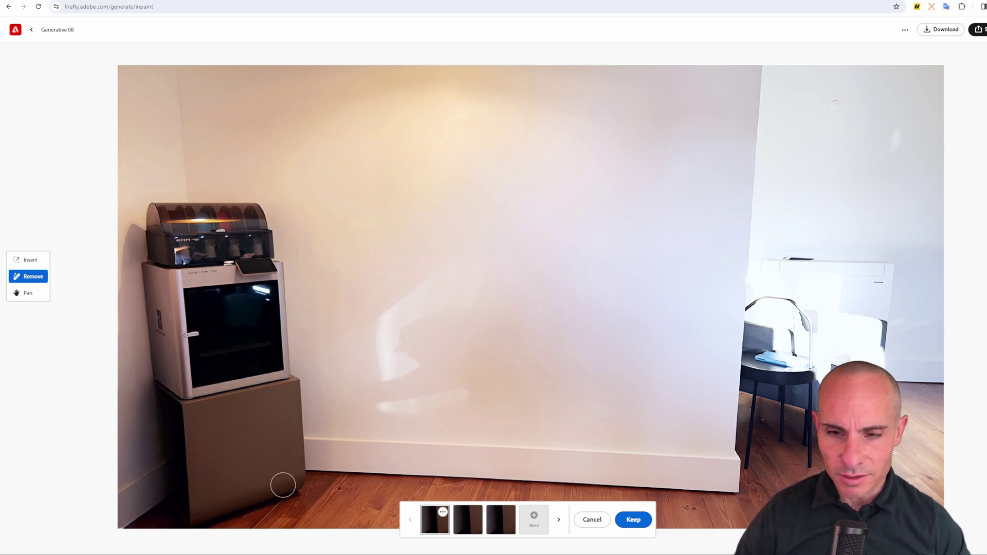
{"action": "left_click", "coordinate": [634, 520]}
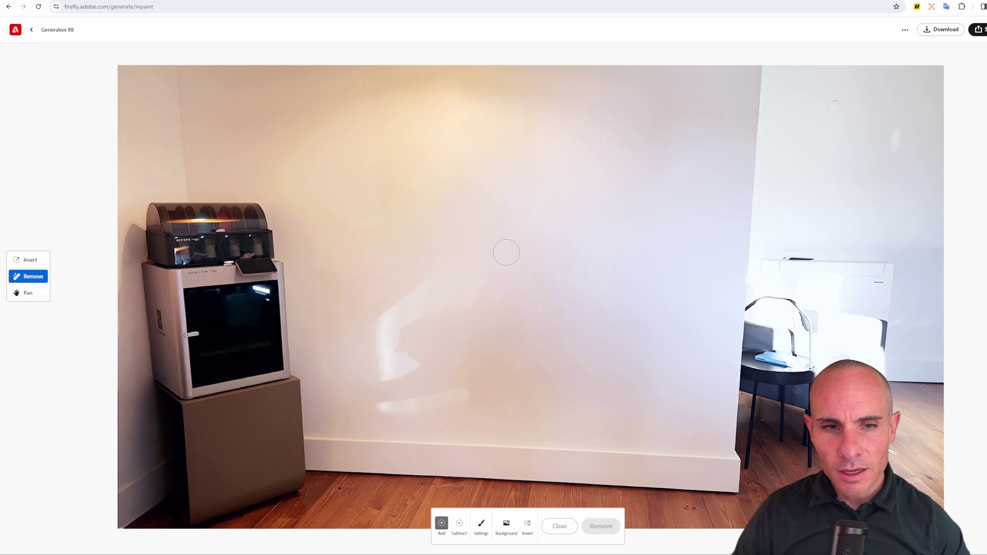
Switch to Insert and mask the right-hand strip, including floor edge and white furniture
{"action": "left_click", "coordinate": [29, 261]}
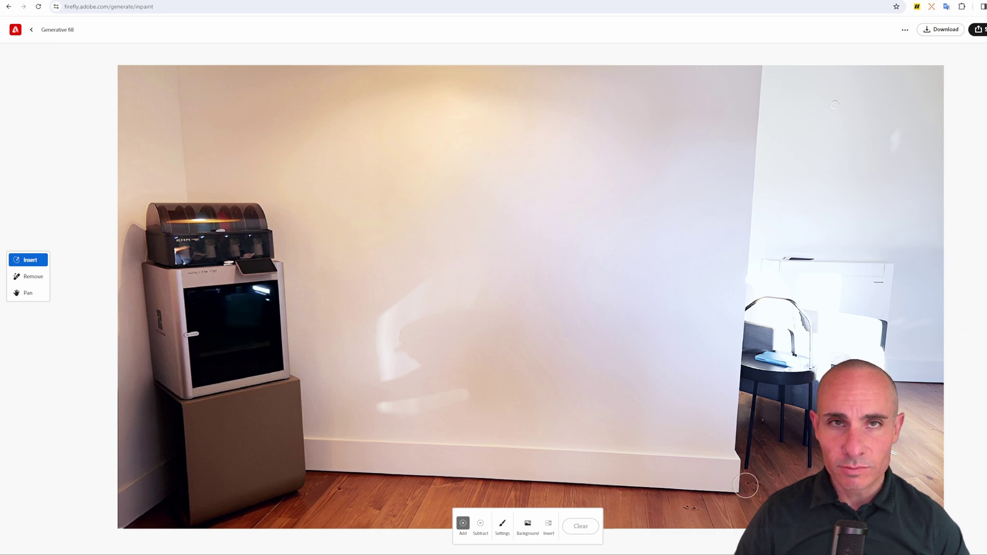
{"action": "mouse_move", "coordinate": [747, 486]}
{"action": "left_mouse_down"}
{"action": "mouse_move", "coordinate": [941, 486]}
{"action": "mouse_move", "coordinate": [944, 475]}
{"action": "mouse_move", "coordinate": [932, 272]}
{"action": "mouse_move", "coordinate": [939, 95]}
{"action": "mouse_move", "coordinate": [924, 64]}
{"action": "mouse_move", "coordinate": [770, 67]}
{"action": "mouse_move", "coordinate": [745, 272]}
{"action": "mouse_move", "coordinate": [908, 462]}
{"action": "left_mouse_up"}
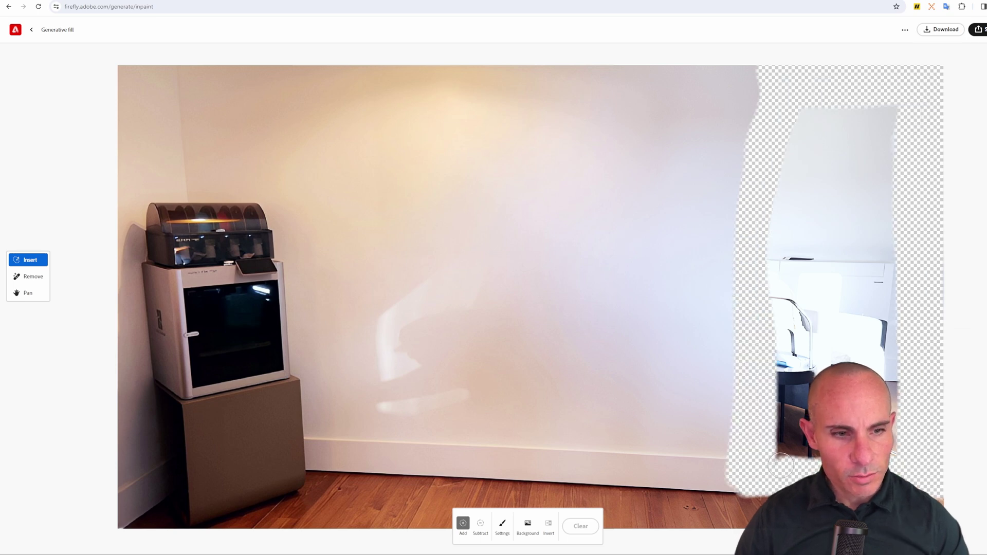
{"action": "mouse_move", "coordinate": [773, 378]}
{"action": "left_mouse_down"}
{"action": "mouse_move", "coordinate": [760, 238]}
{"action": "mouse_move", "coordinate": [809, 98]}
{"action": "mouse_move", "coordinate": [779, 320]}
{"action": "mouse_move", "coordinate": [788, 411]}
{"action": "mouse_move", "coordinate": [810, 402]}
{"action": "left_mouse_up"}
{"action": "mouse_move", "coordinate": [841, 329]}
{"action": "left_mouse_down"}
{"action": "mouse_move", "coordinate": [839, 188]}
{"action": "mouse_move", "coordinate": [874, 111]}
{"action": "mouse_move", "coordinate": [886, 161]}
{"action": "mouse_move", "coordinate": [894, 382]}
{"action": "mouse_move", "coordinate": [864, 111]}
{"action": "mouse_move", "coordinate": [849, 205]}
{"action": "mouse_move", "coordinate": [851, 358]}
{"action": "mouse_move", "coordinate": [829, 243]}
{"action": "mouse_move", "coordinate": [863, 216]}
{"action": "mouse_move", "coordinate": [854, 319]}
{"action": "left_mouse_up"}
{"action": "left_click_drag", "start_coordinate": [744, 484], "coordinate": [737, 494]}
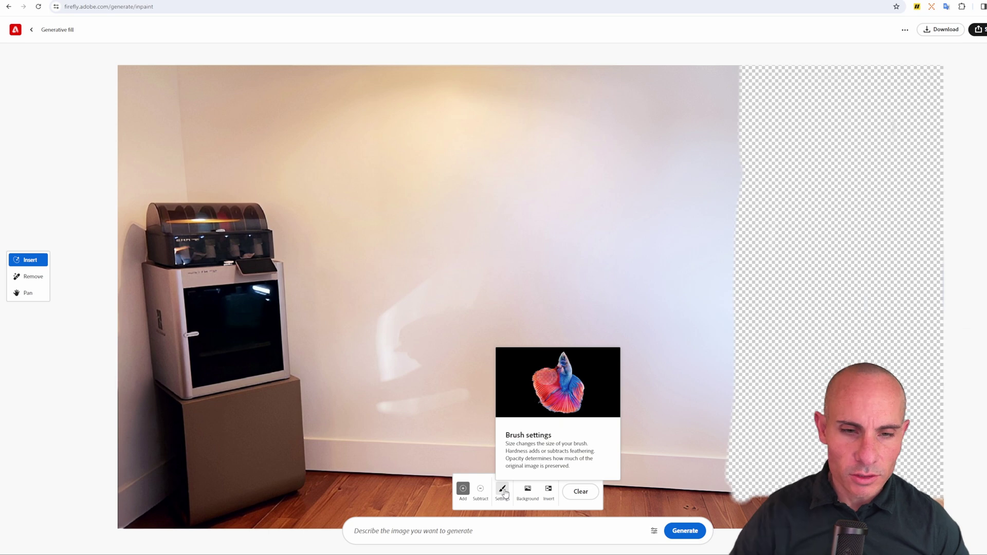
{"action": "left_click", "coordinate": [503, 492]}
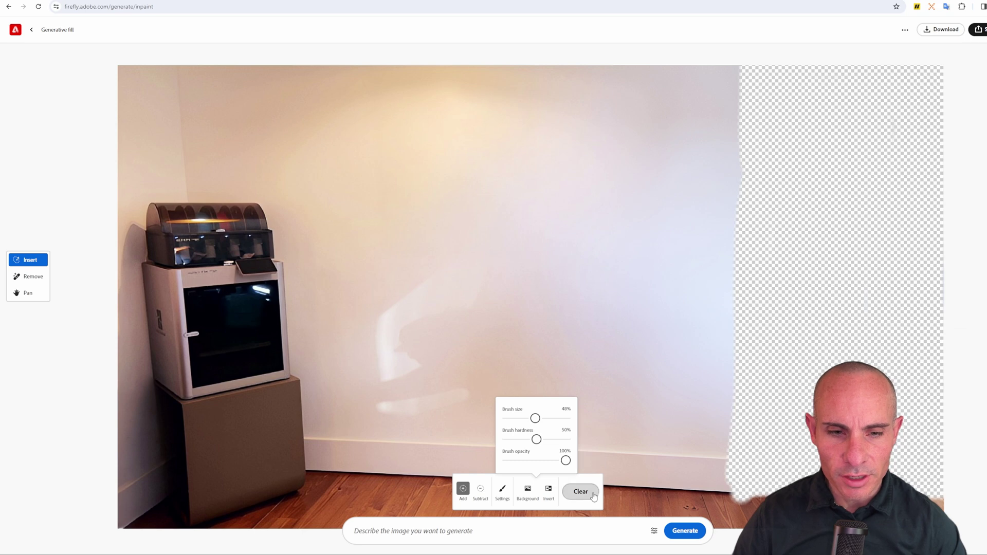
{"action": "left_click", "coordinate": [481, 526]}
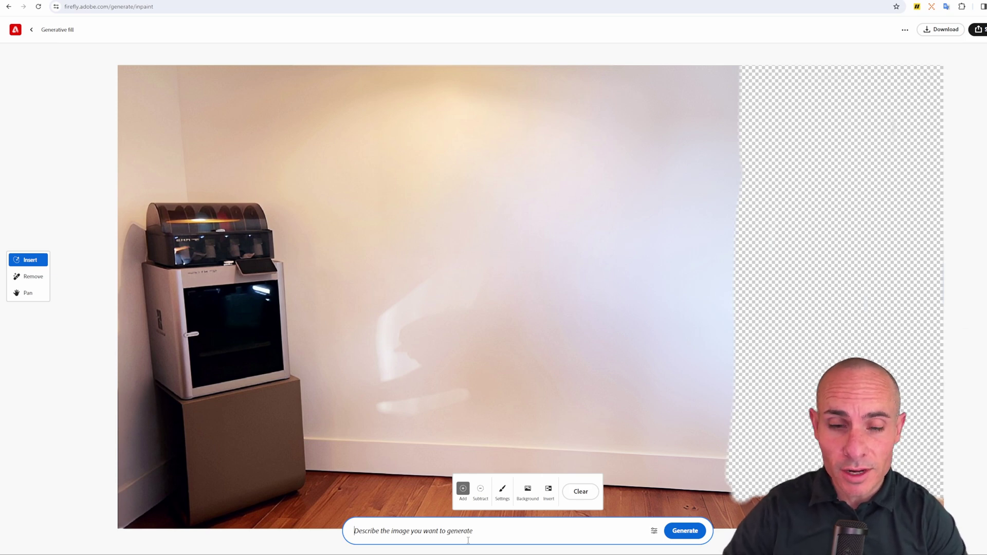
Generate 'modern windows with downtown lisbon behind them' in the mask and keep a variation
{"action": "type", "text": "modern windows with downtown lisbon behind them"}
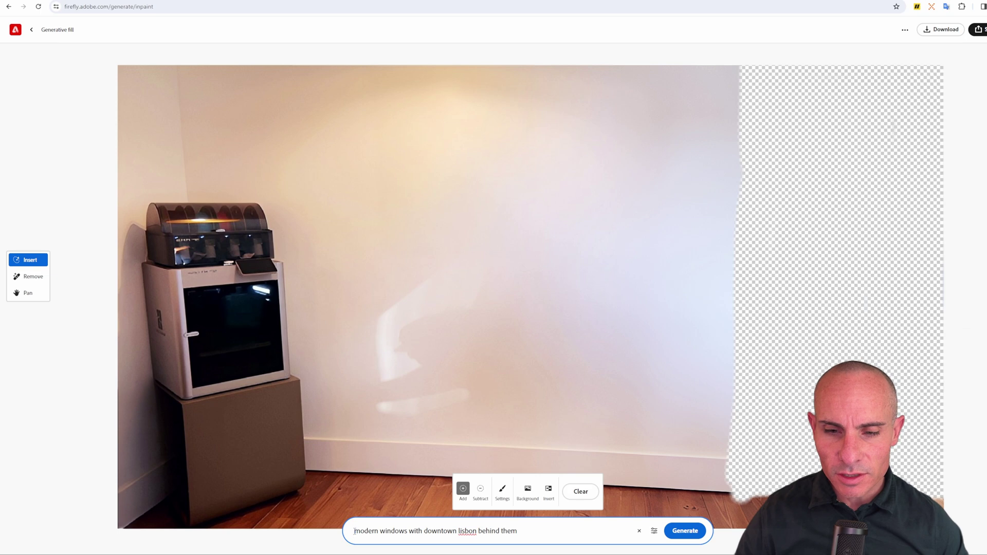
{"action": "left_click_drag", "start_coordinate": [355, 530], "coordinate": [570, 530]}
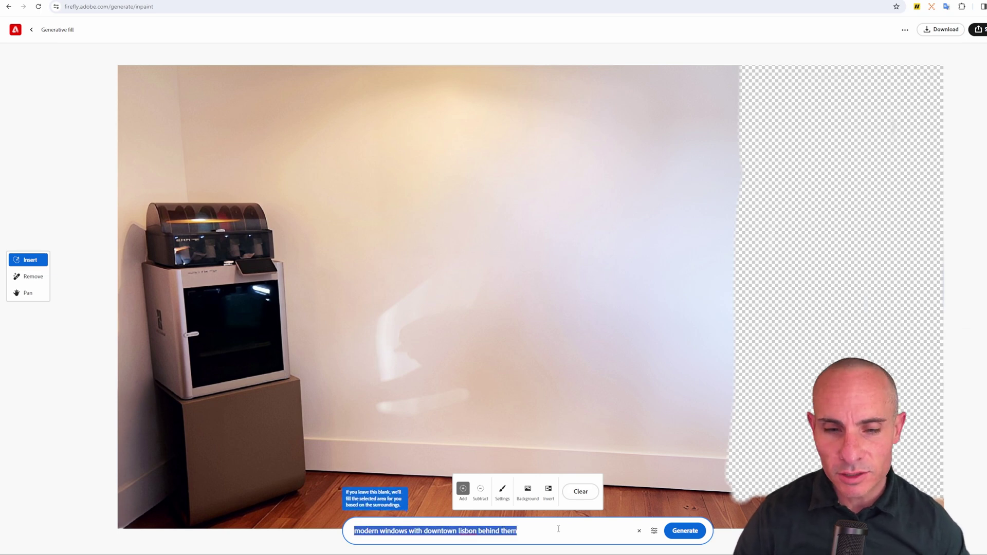
{"action": "left_click", "coordinate": [558, 529]}
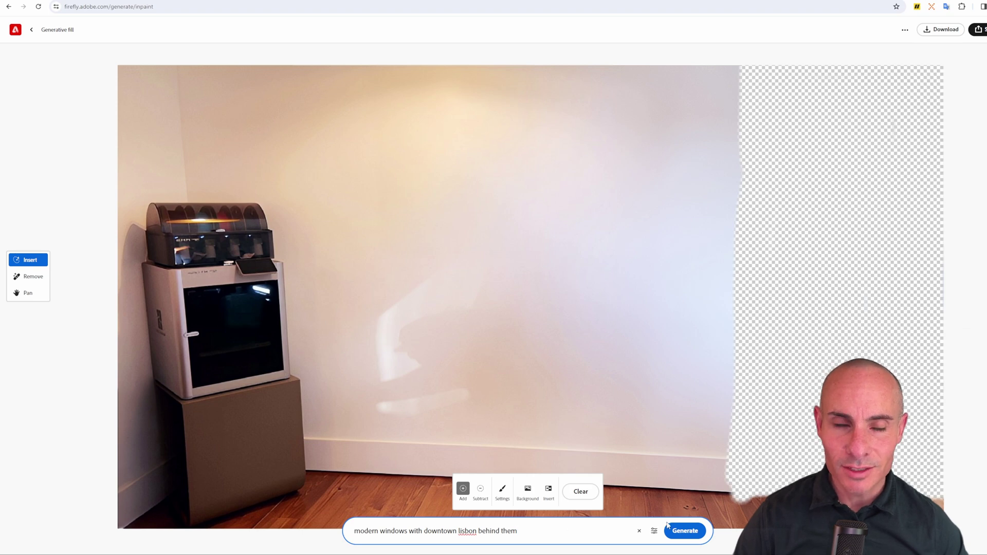
{"action": "left_click", "coordinate": [686, 532]}
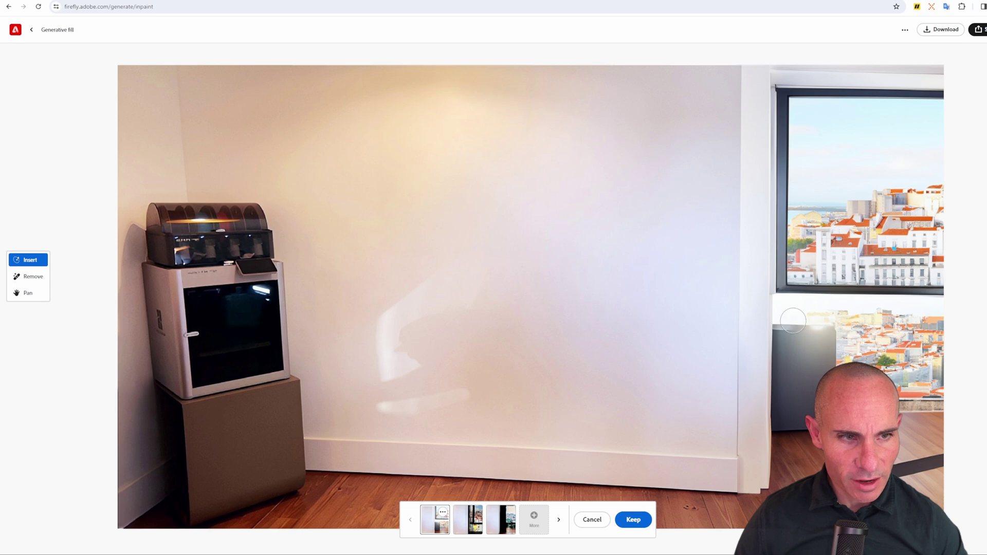
{"action": "left_click", "coordinate": [474, 525]}
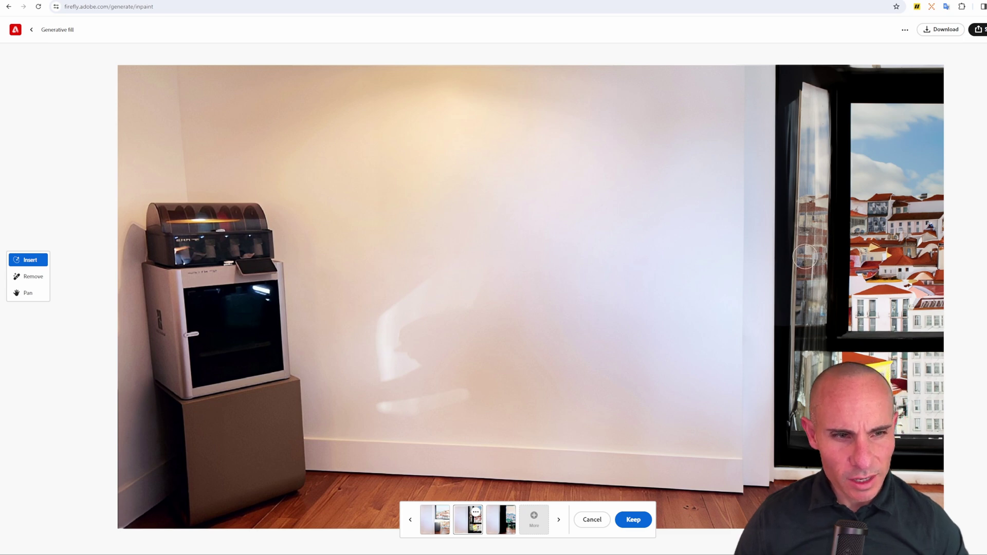
{"action": "left_click", "coordinate": [508, 522]}
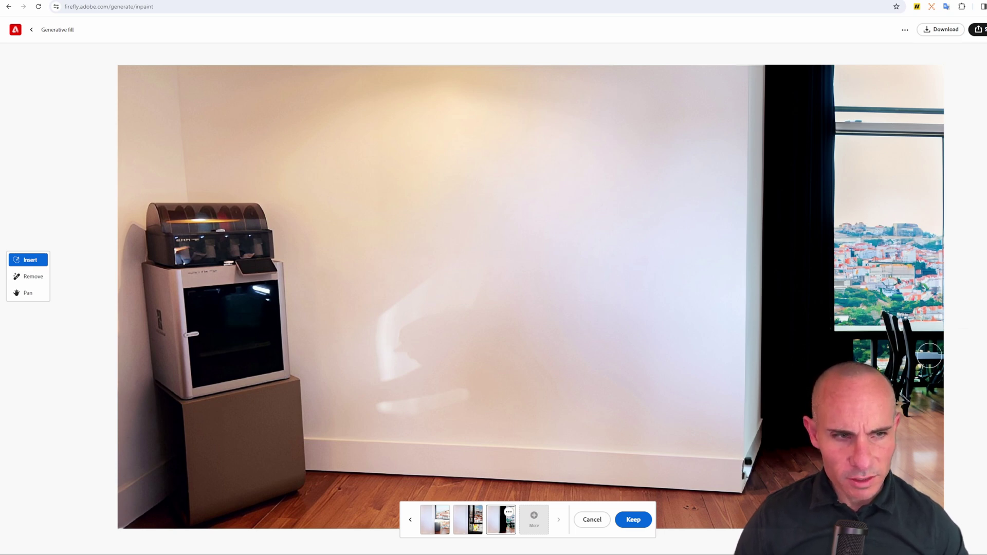
{"action": "left_click", "coordinate": [535, 521]}
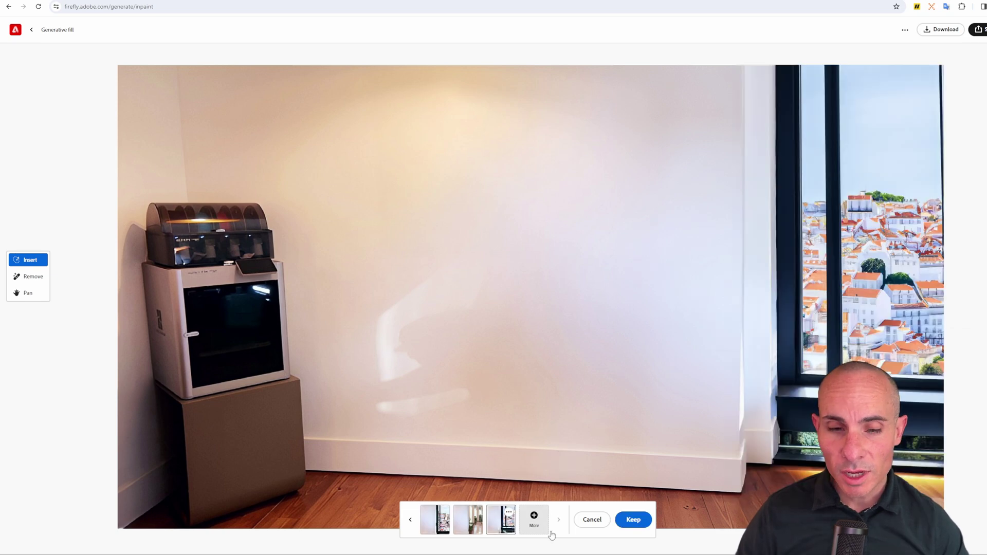
{"action": "left_click", "coordinate": [636, 523]}
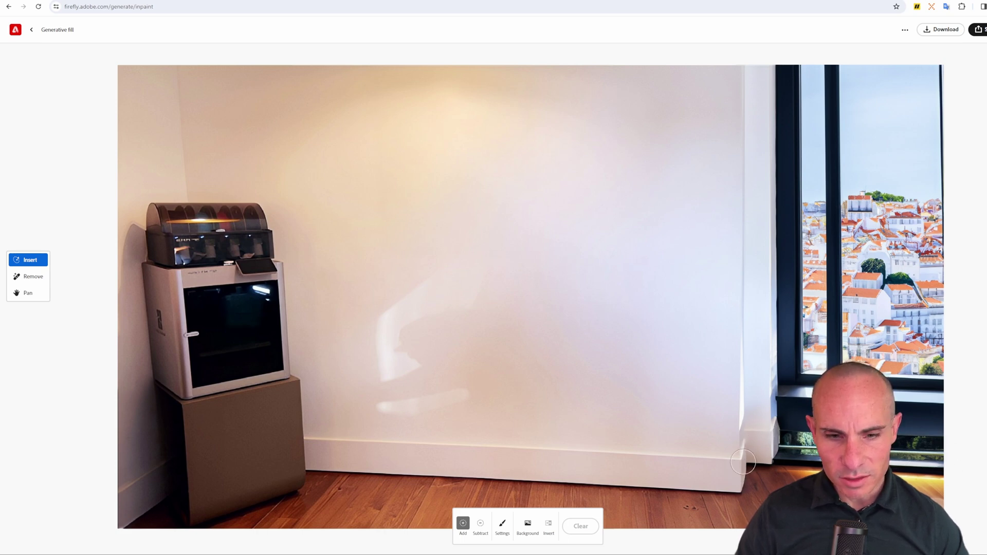
Mask the baseboard corner below the window, regenerate it with an empty prompt, and keep it
{"action": "mouse_move", "coordinate": [735, 458]}
{"action": "left_mouse_down"}
{"action": "mouse_move", "coordinate": [768, 432]}
{"action": "mouse_move", "coordinate": [776, 408]}
{"action": "mouse_move", "coordinate": [932, 485]}
{"action": "mouse_move", "coordinate": [754, 479]}
{"action": "mouse_move", "coordinate": [748, 454]}
{"action": "mouse_move", "coordinate": [771, 474]}
{"action": "mouse_move", "coordinate": [772, 432]}
{"action": "mouse_move", "coordinate": [794, 425]}
{"action": "mouse_move", "coordinate": [943, 450]}
{"action": "mouse_move", "coordinate": [778, 445]}
{"action": "mouse_move", "coordinate": [905, 465]}
{"action": "left_mouse_up"}
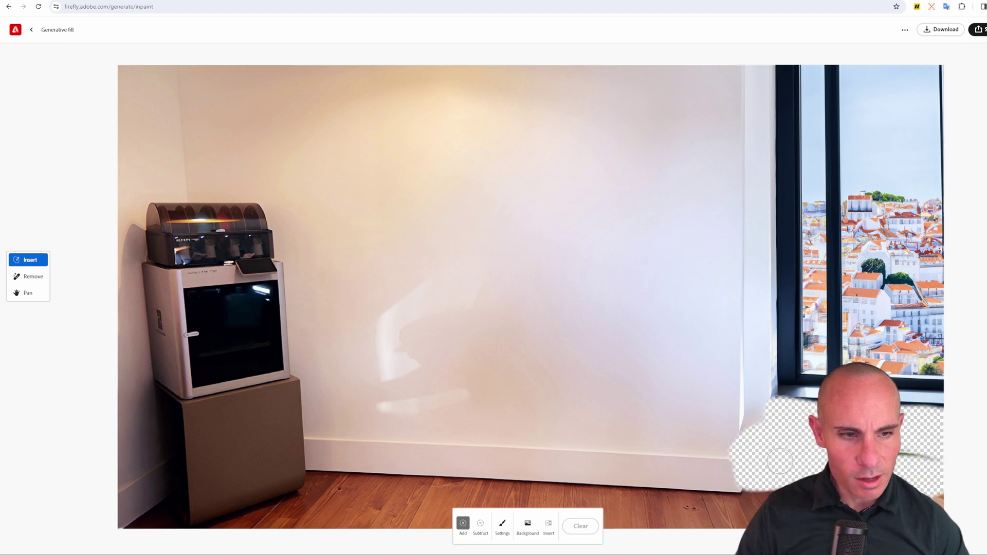
{"action": "mouse_move", "coordinate": [780, 461]}
{"action": "left_mouse_down"}
{"action": "mouse_move", "coordinate": [951, 456]}
{"action": "mouse_move", "coordinate": [947, 481]}
{"action": "left_mouse_up"}
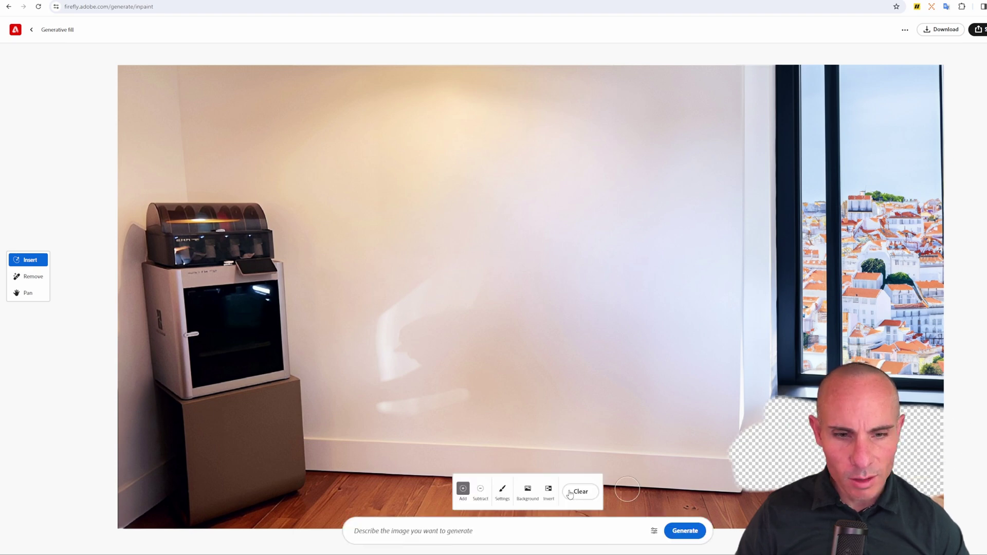
{"action": "left_click", "coordinate": [685, 531]}
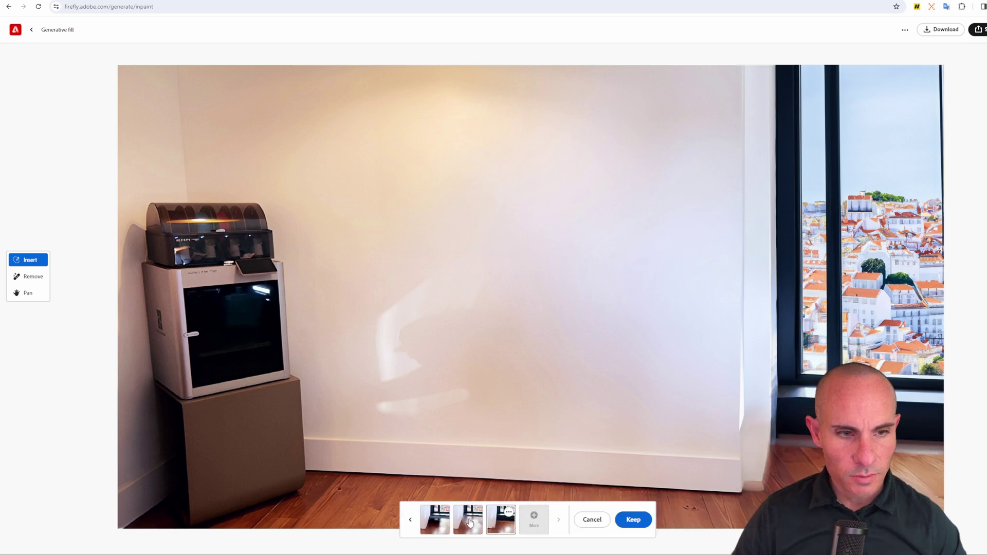
{"action": "left_click", "coordinate": [637, 524]}
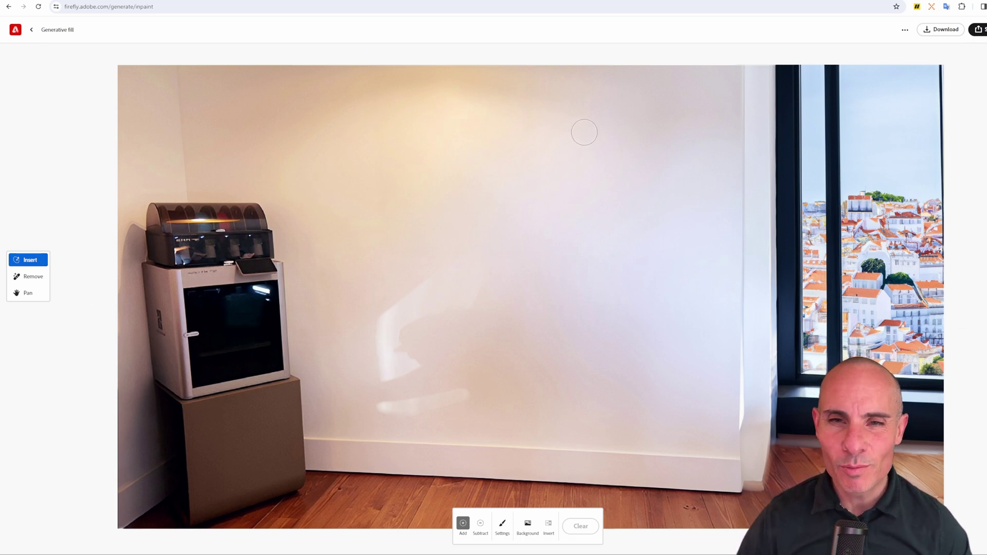
Brush a large rectangle mask on the blank wall and enlarge the brush size
{"action": "mouse_move", "coordinate": [333, 124]}
{"action": "left_mouse_down"}
{"action": "mouse_move", "coordinate": [670, 362]}
{"action": "mouse_move", "coordinate": [338, 337]}
{"action": "left_mouse_up"}
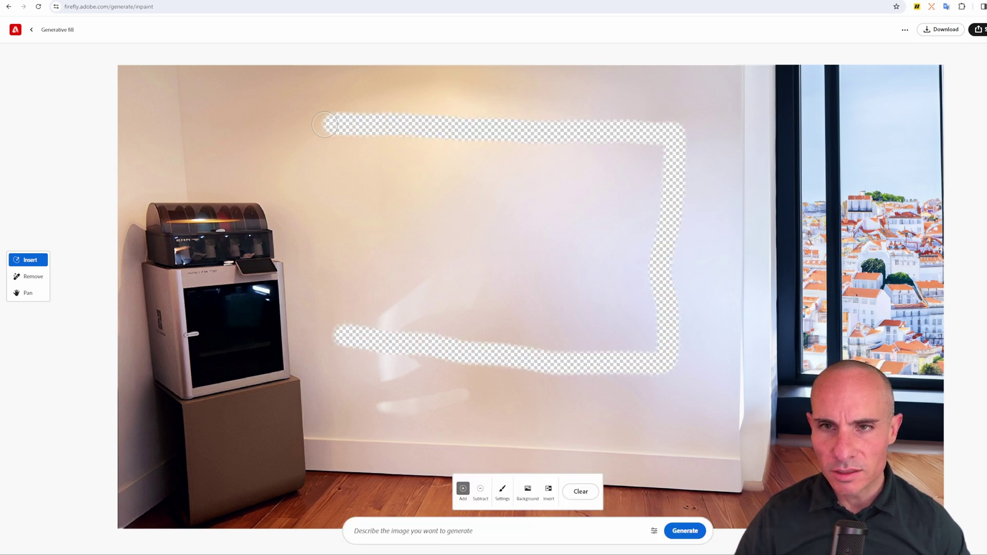
{"action": "mouse_move", "coordinate": [325, 123]}
{"action": "left_mouse_down"}
{"action": "mouse_move", "coordinate": [321, 244]}
{"action": "mouse_move", "coordinate": [342, 363]}
{"action": "left_mouse_up"}
{"action": "mouse_move", "coordinate": [339, 154]}
{"action": "left_mouse_down"}
{"action": "mouse_move", "coordinate": [643, 180]}
{"action": "mouse_move", "coordinate": [492, 170]}
{"action": "mouse_move", "coordinate": [339, 177]}
{"action": "mouse_move", "coordinate": [492, 170]}
{"action": "mouse_move", "coordinate": [646, 194]}
{"action": "mouse_move", "coordinate": [622, 208]}
{"action": "left_mouse_up"}
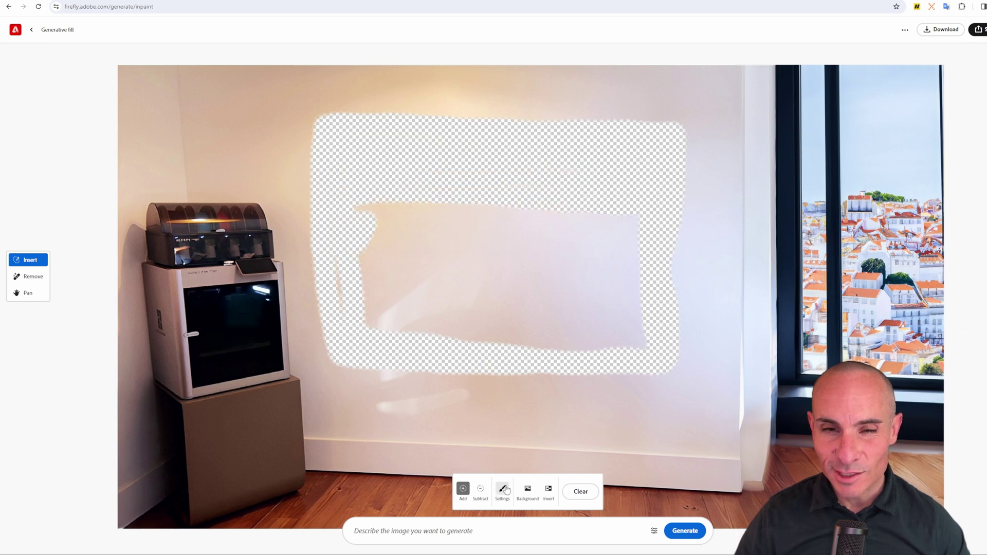
{"action": "left_click", "coordinate": [506, 490]}
{"action": "left_click_drag", "start_coordinate": [535, 419], "coordinate": [558, 418]}
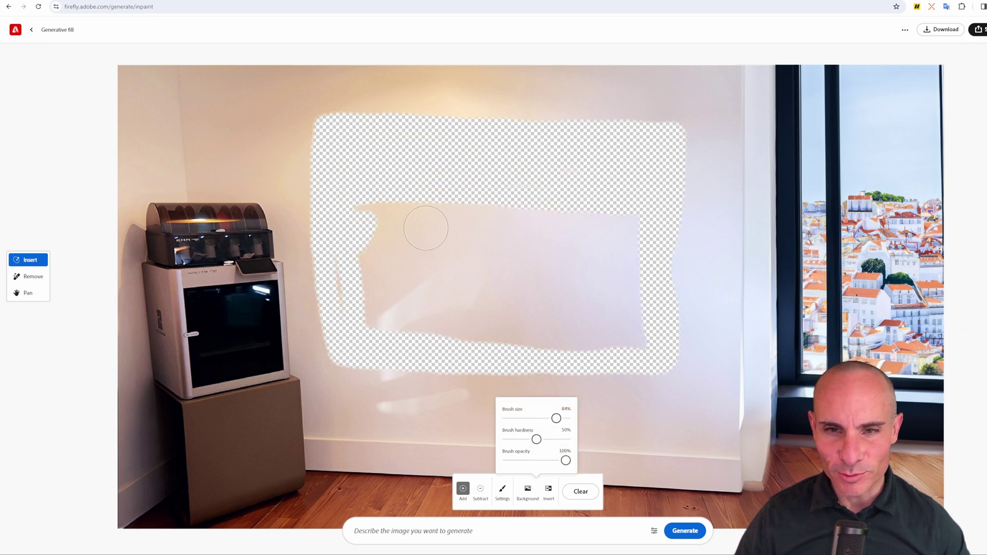
Fill the rest of the rectangle mask and generate with the prompt '3 vertical'
{"action": "mouse_move", "coordinate": [344, 211]}
{"action": "left_mouse_down"}
{"action": "mouse_move", "coordinate": [637, 228]}
{"action": "mouse_move", "coordinate": [635, 243]}
{"action": "mouse_move", "coordinate": [411, 242]}
{"action": "left_mouse_up"}
{"action": "left_click", "coordinate": [487, 532]}
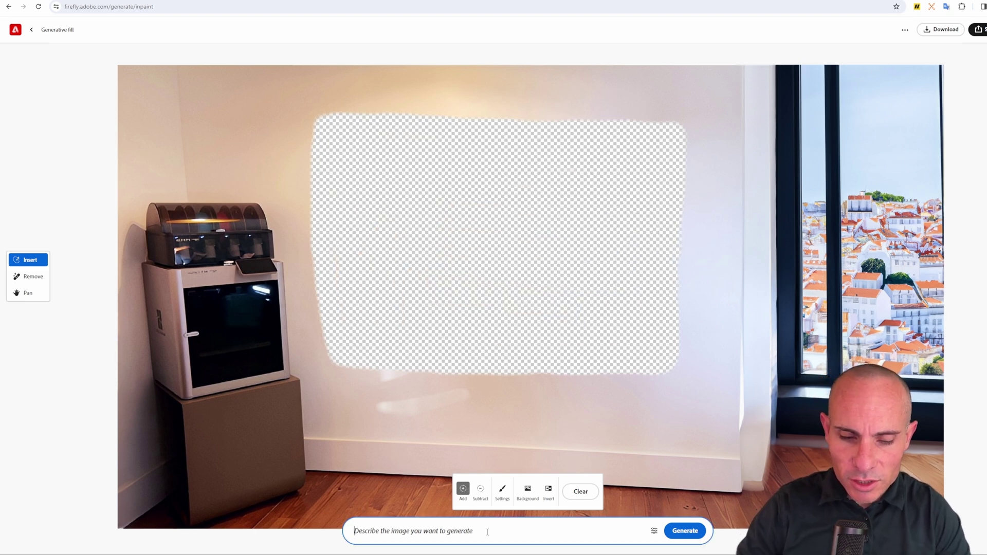
{"action": "type", "text": "3"}
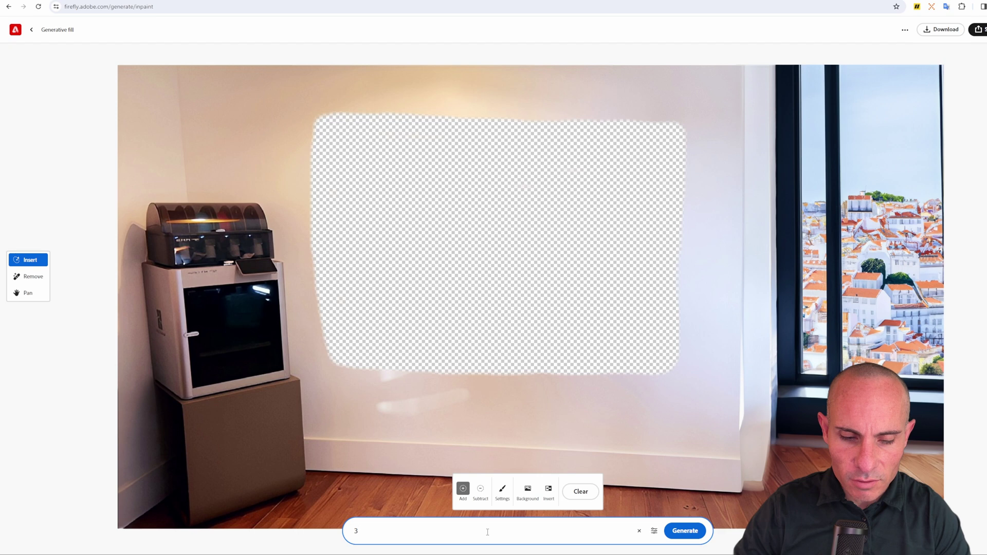
{"action": "type", "text": " vertical"}
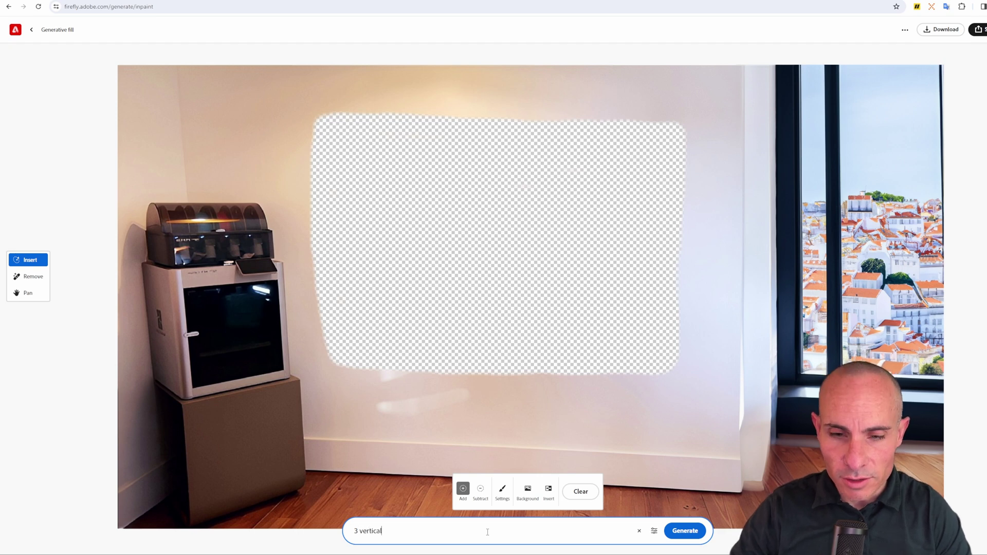
{"action": "key", "text": "Return"}
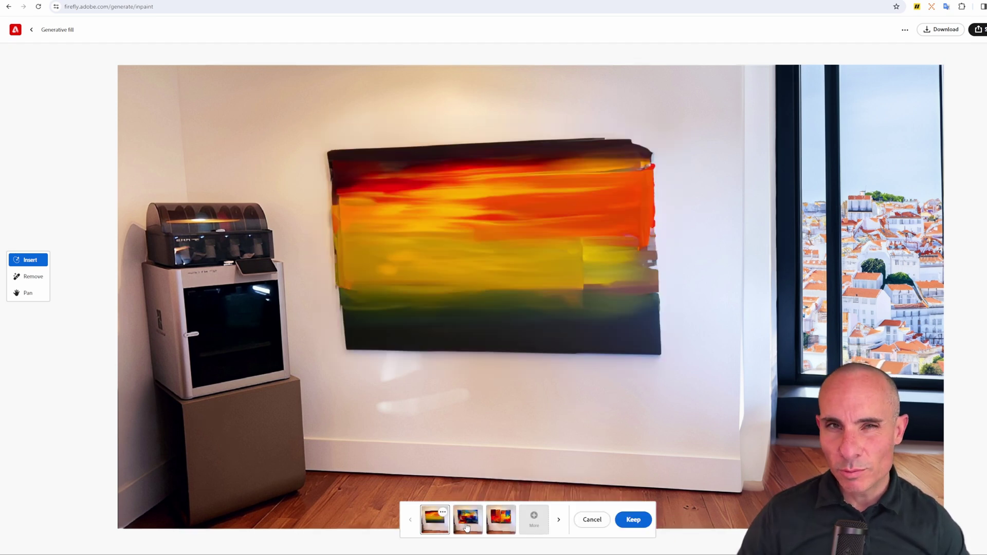
Preview the second and third wide painting variations, request more, then cancel them
{"action": "left_click", "coordinate": [467, 527]}
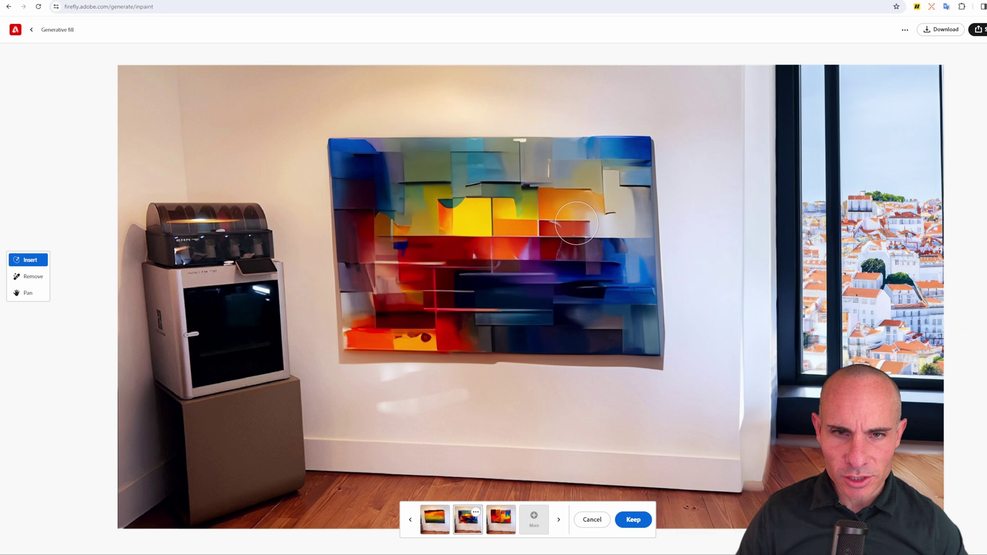
{"action": "left_click", "coordinate": [504, 524]}
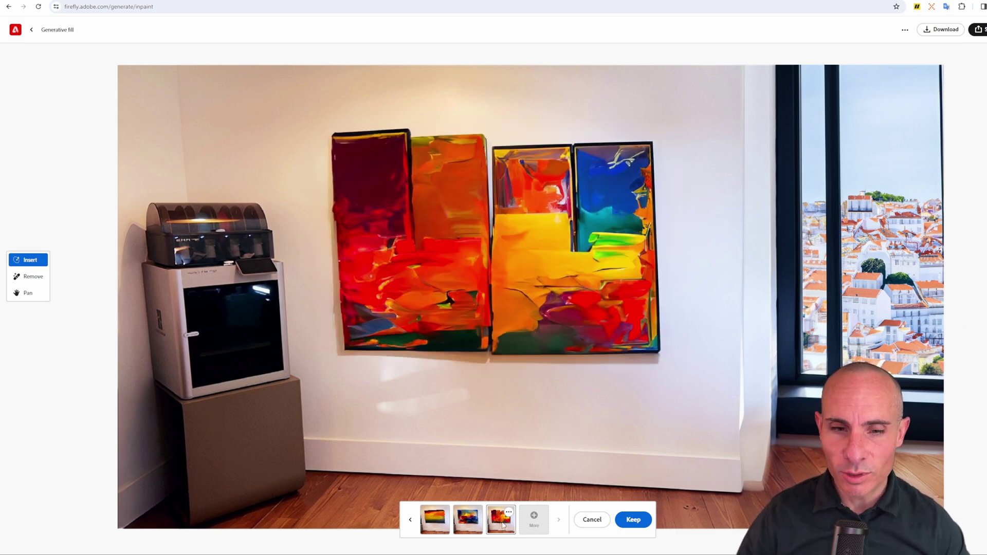
{"action": "left_click", "coordinate": [534, 519]}
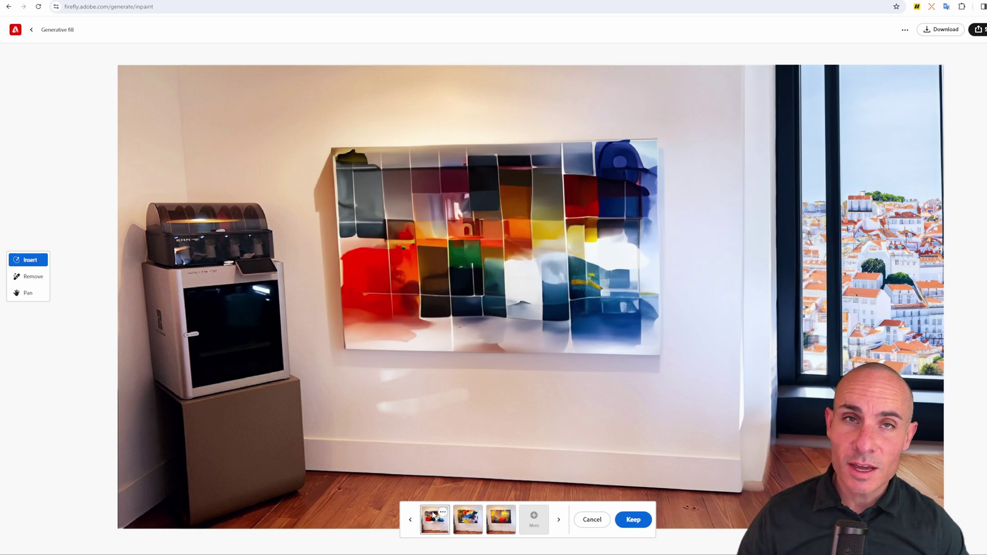
{"action": "left_click", "coordinate": [594, 520]}
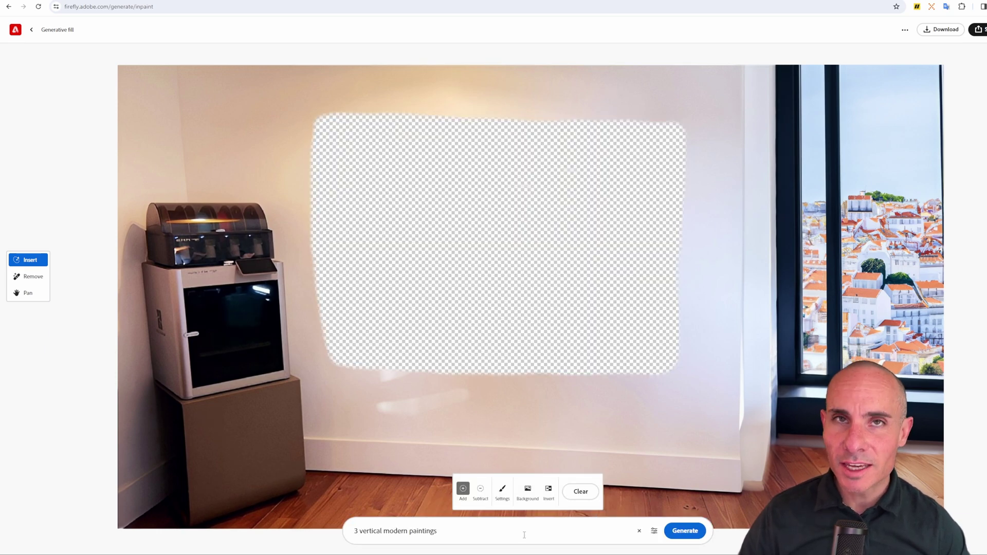
Replace the prompt with 'saltwater aquarium built into the wall' and generate
{"action": "triple_click", "coordinate": [360, 532]}
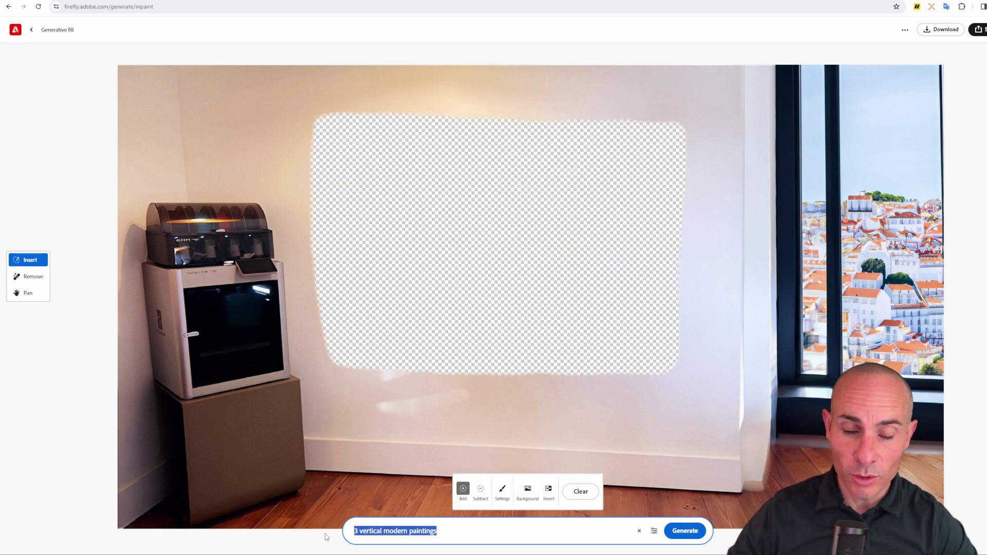
{"action": "type", "text": "saltwater aquarium built into the wall"}
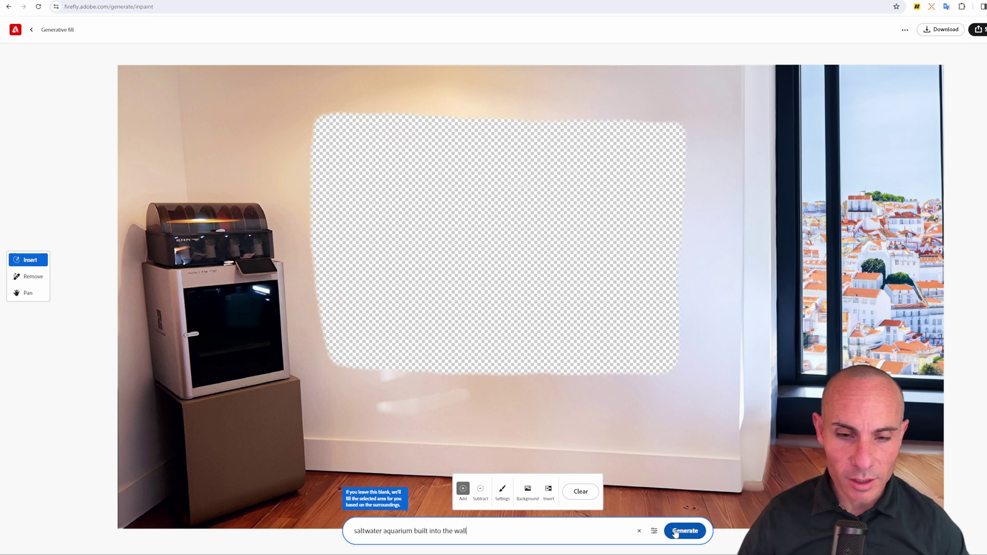
{"action": "left_click", "coordinate": [676, 532]}
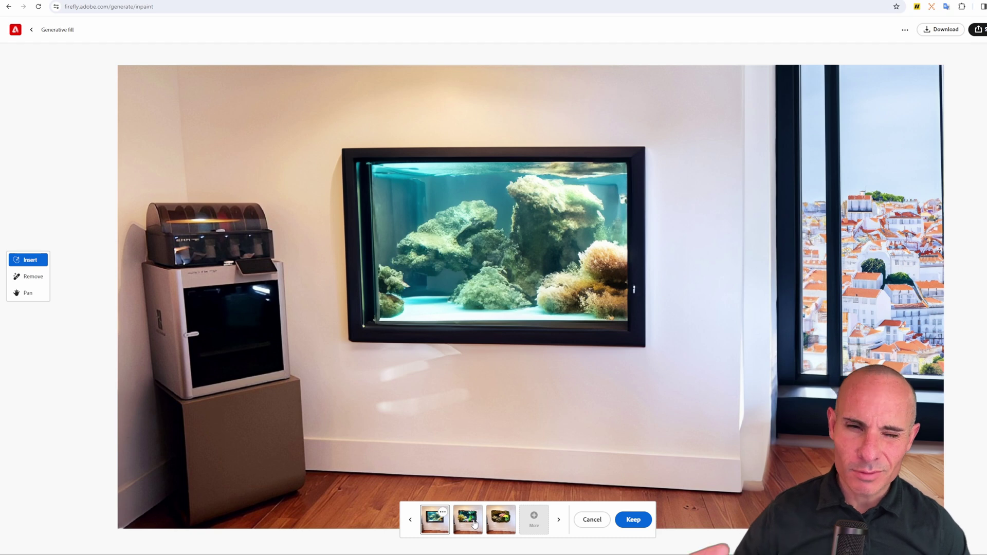
Browse the three aquarium variations, cancel them, and select the prompt text
{"action": "left_click", "coordinate": [474, 523]}
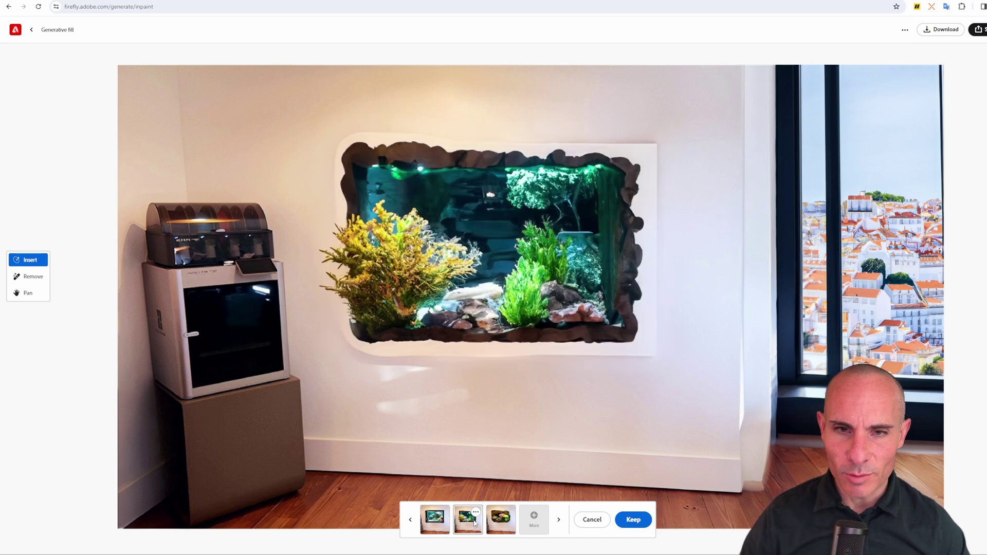
{"action": "left_click", "coordinate": [501, 521]}
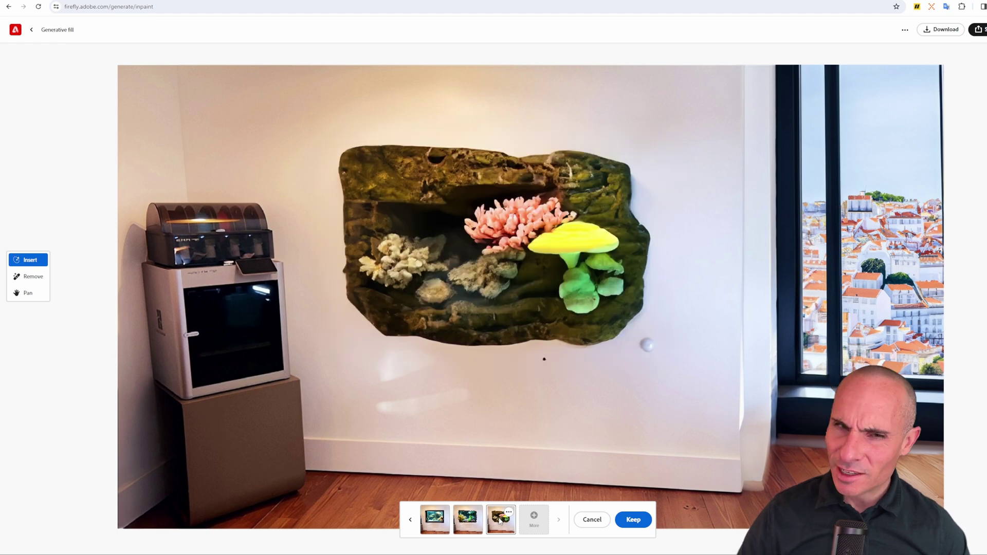
{"action": "left_click", "coordinate": [436, 523]}
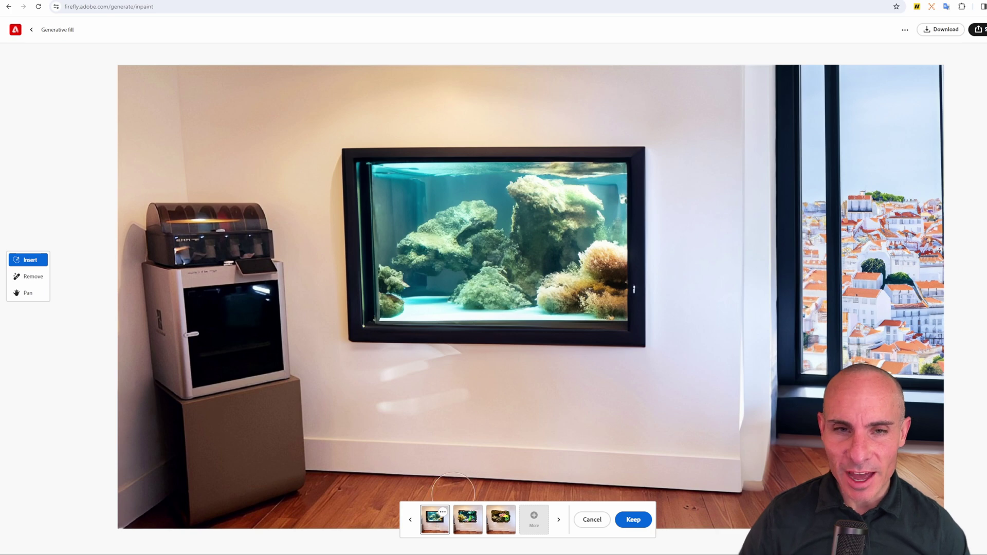
{"action": "left_click", "coordinate": [592, 520]}
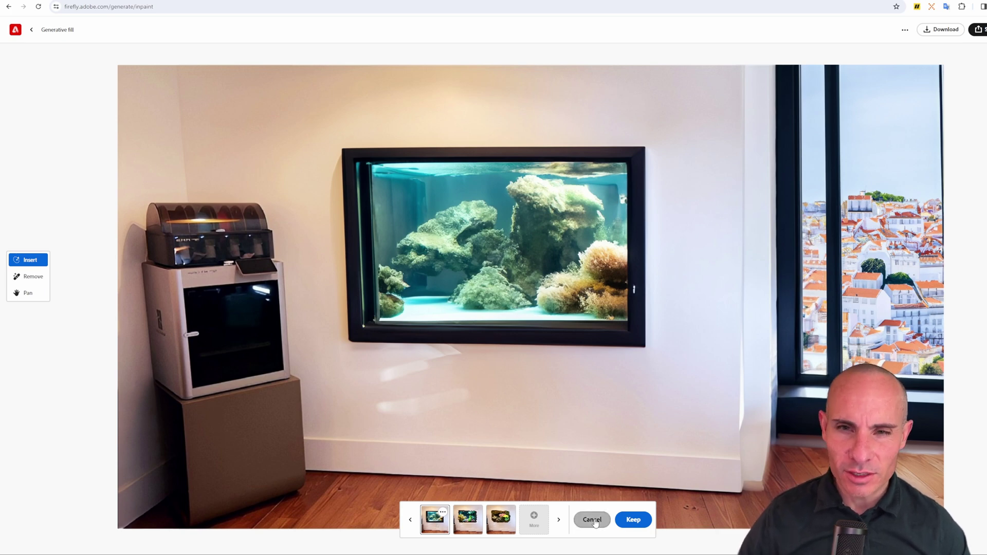
{"action": "left_click_drag", "start_coordinate": [484, 531], "coordinate": [274, 537]}
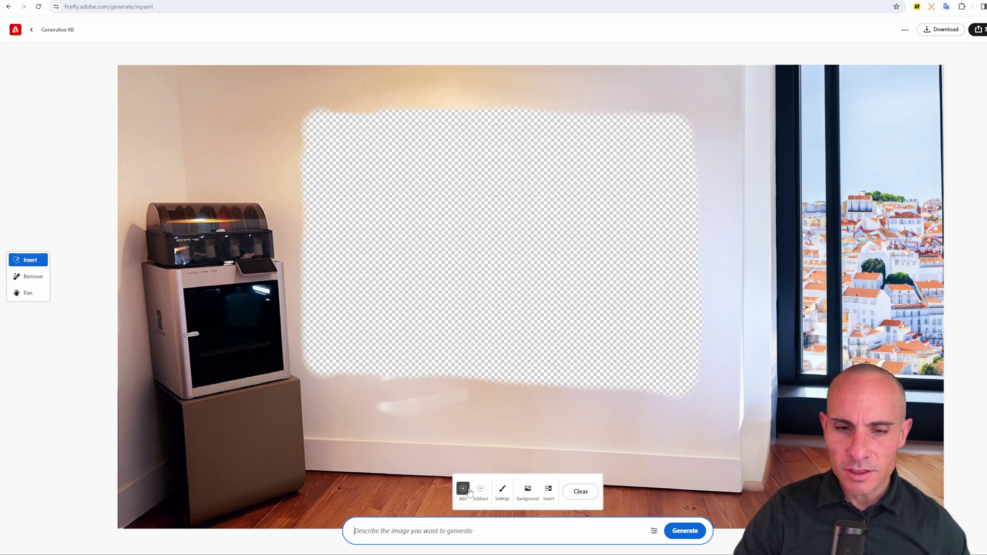
Subtract two vertical strips and trim edges to leave three tall masks, then return to Add
{"action": "left_click", "coordinate": [480, 490]}
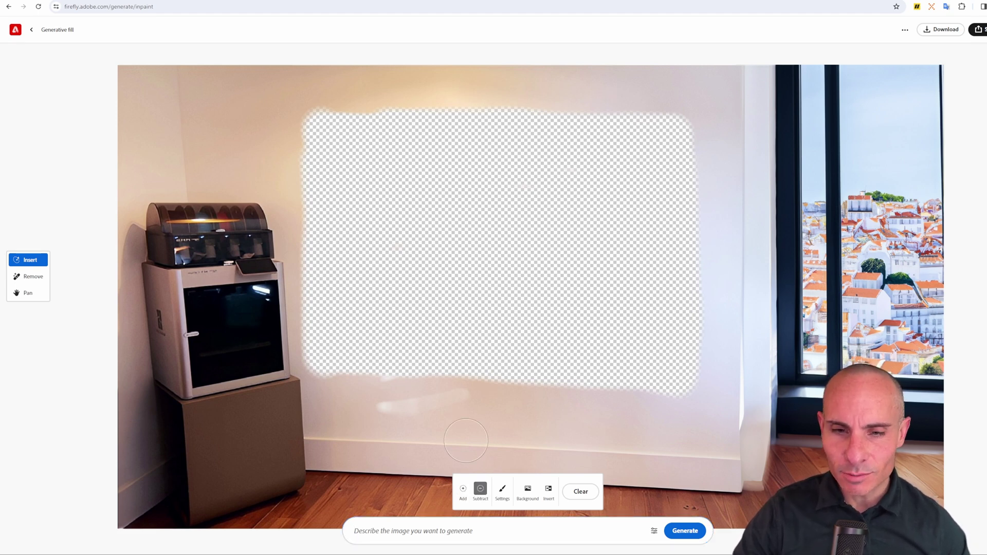
{"action": "mouse_move", "coordinate": [400, 112]}
{"action": "left_mouse_down"}
{"action": "mouse_move", "coordinate": [393, 375]}
{"action": "mouse_move", "coordinate": [392, 360]}
{"action": "left_mouse_up"}
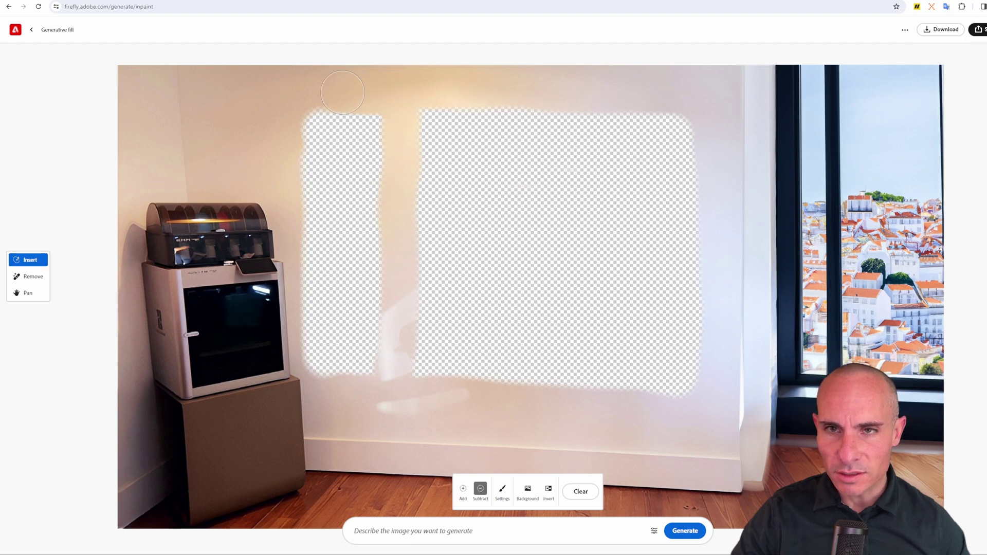
{"action": "left_click_drag", "start_coordinate": [551, 111], "coordinate": [552, 383]}
{"action": "left_click_drag", "start_coordinate": [688, 117], "coordinate": [690, 403]}
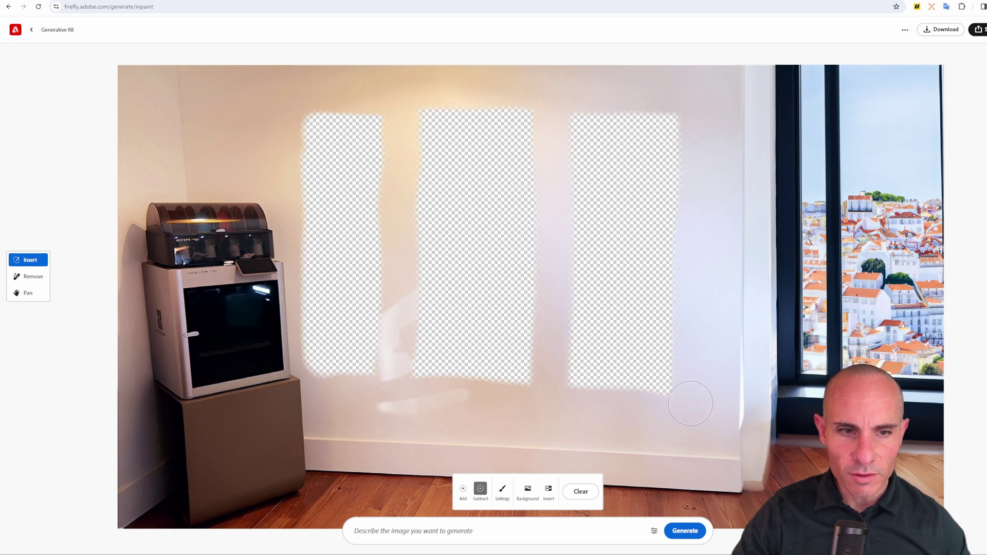
{"action": "left_click_drag", "start_coordinate": [534, 109], "coordinate": [545, 402]}
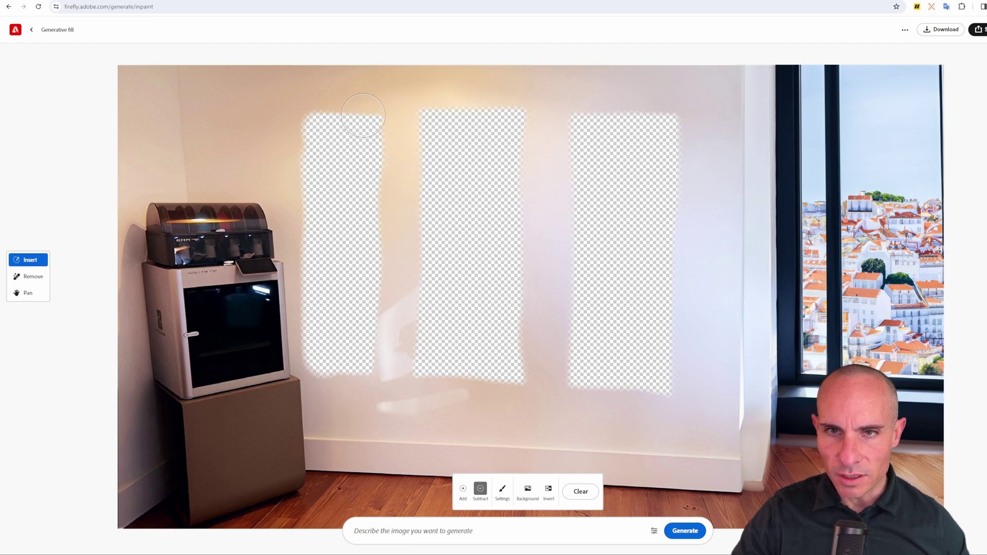
{"action": "key", "text": "a"}
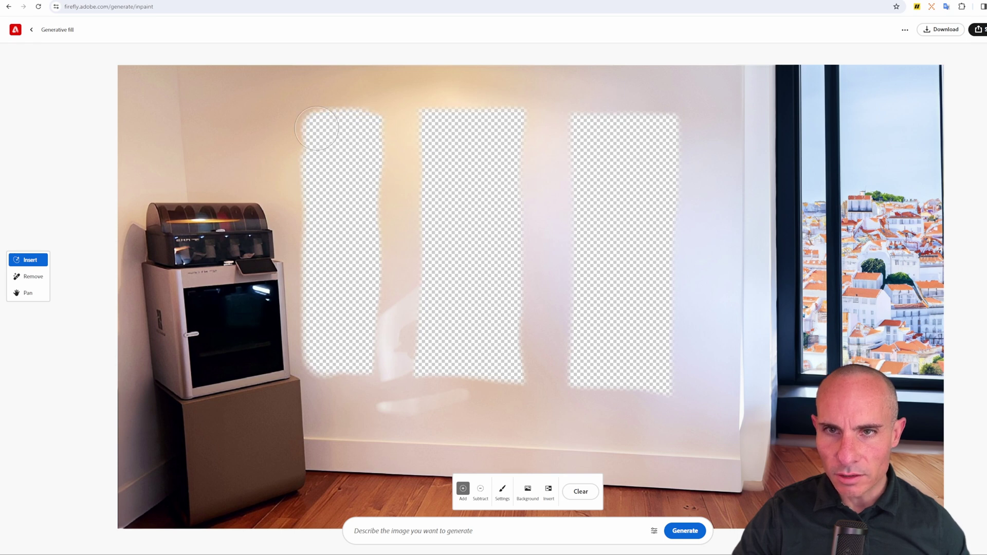
Generate 'abstract modern paintings' in the strips and keep the second dark, amber and blue variation
{"action": "left_click", "coordinate": [421, 537]}
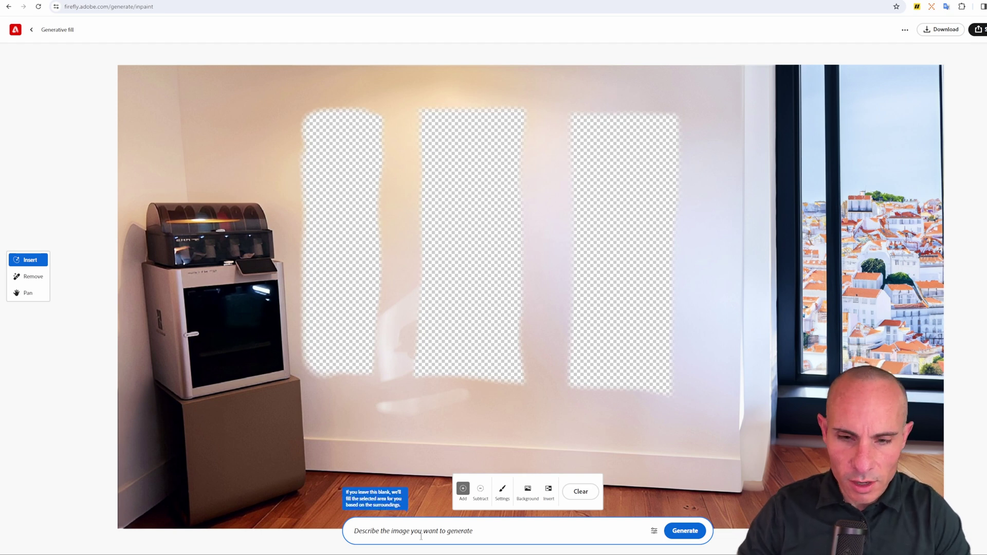
{"action": "type", "text": "abstract modern paintings"}
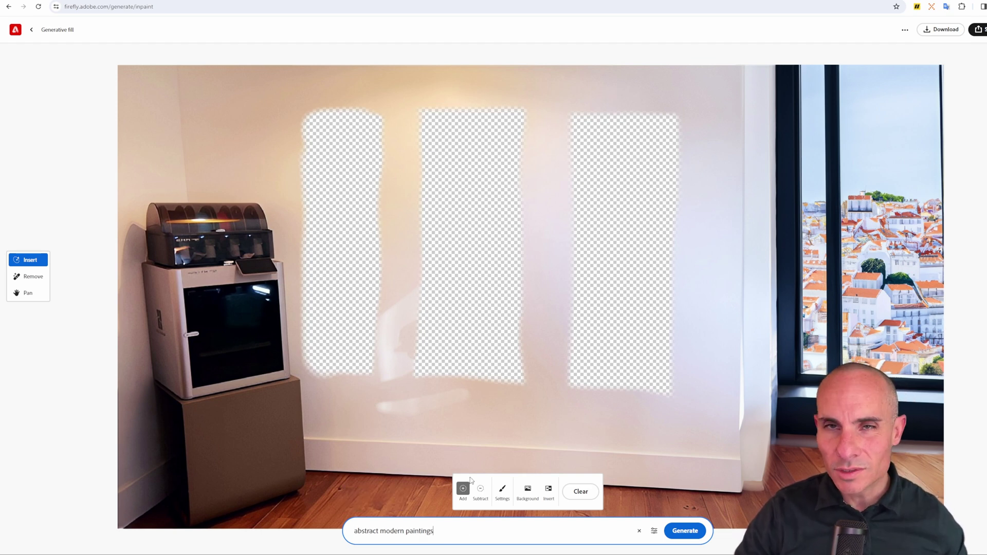
{"action": "left_click", "coordinate": [699, 538]}
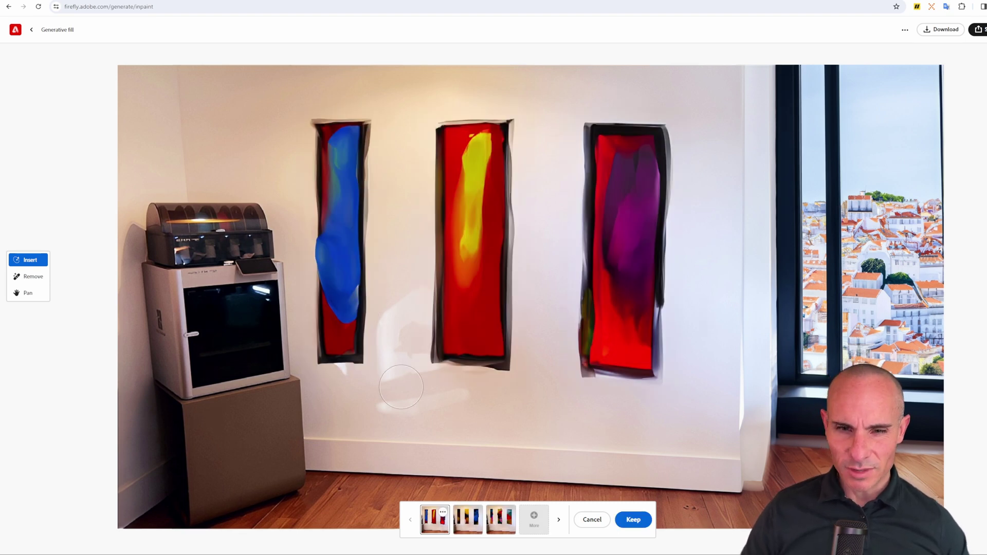
{"action": "left_click", "coordinate": [469, 522]}
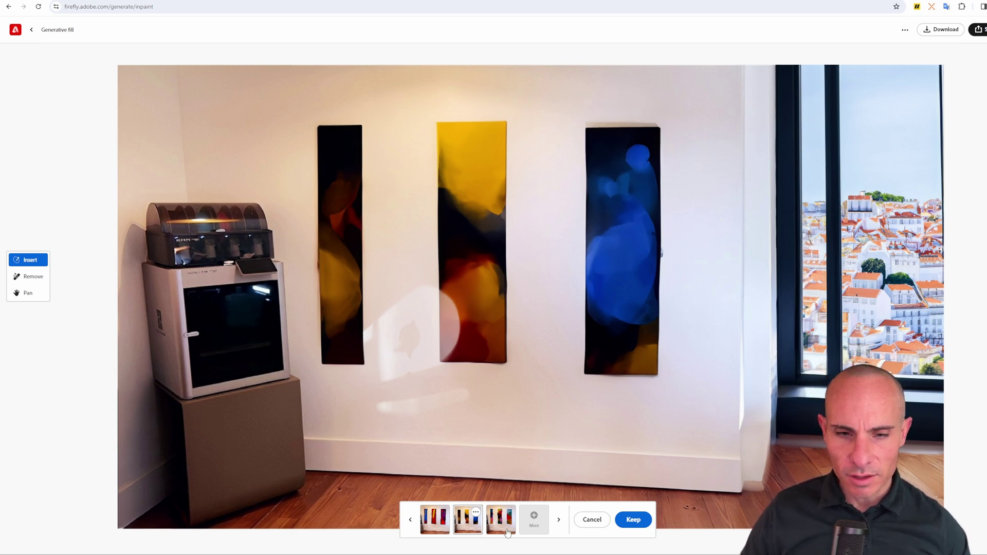
{"action": "left_click", "coordinate": [633, 520]}
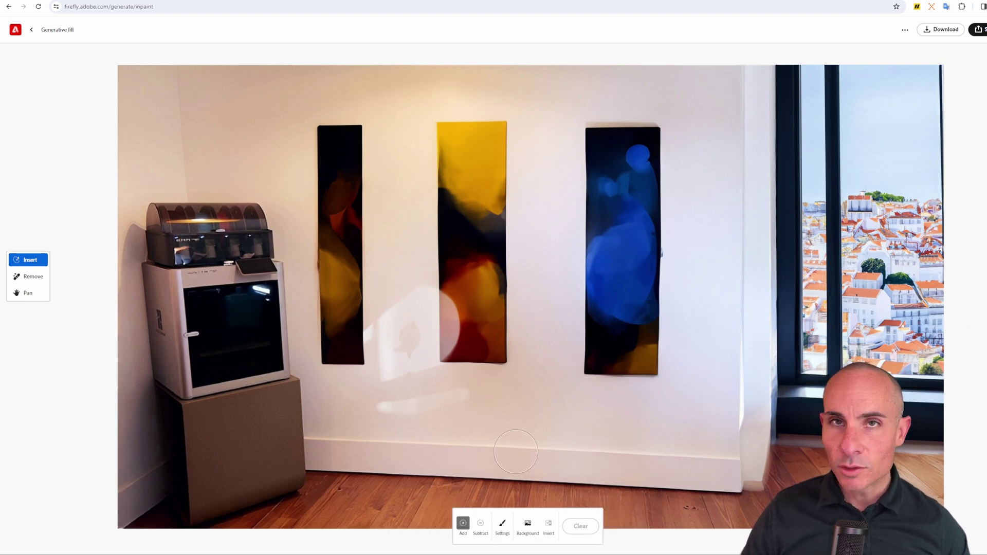